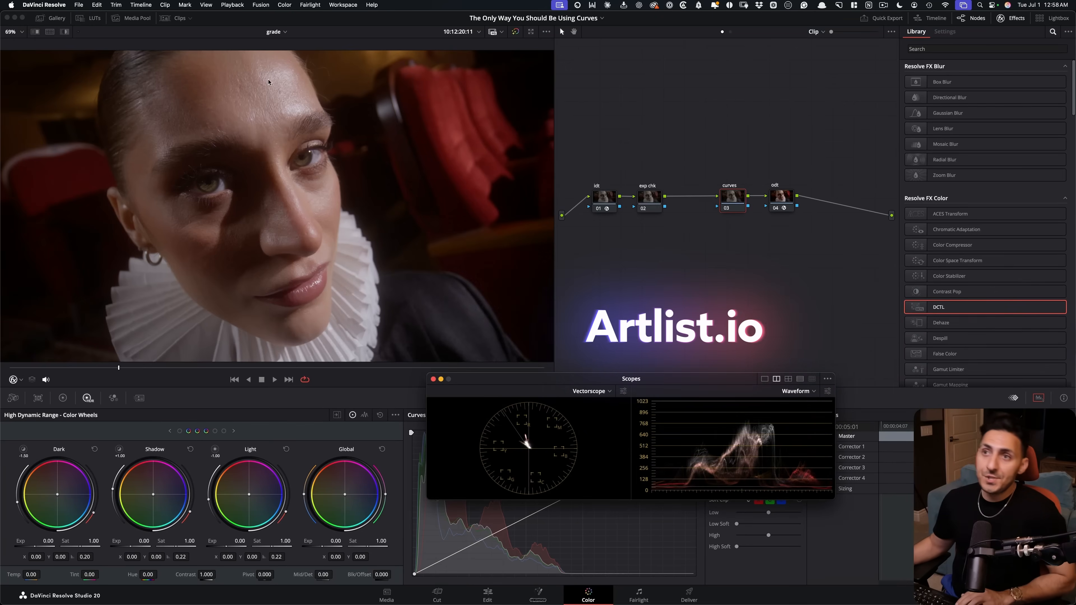
Look over the timeline's clips, hide the clip strip again, and review the four nodes in the node tree
click(178, 19)
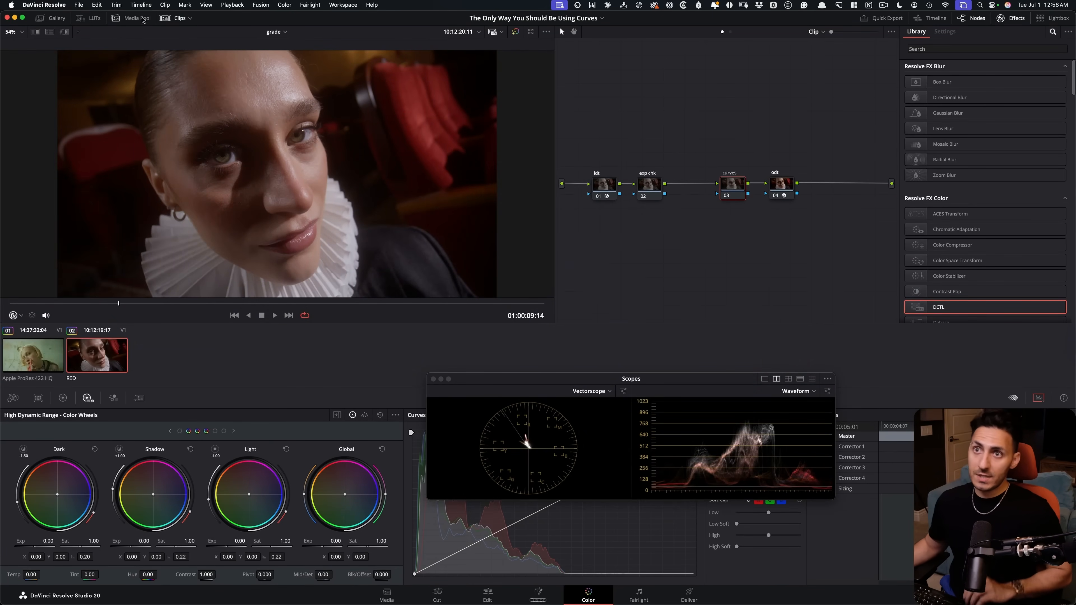
click(174, 20)
drag(587, 149, 818, 251)
click(796, 260)
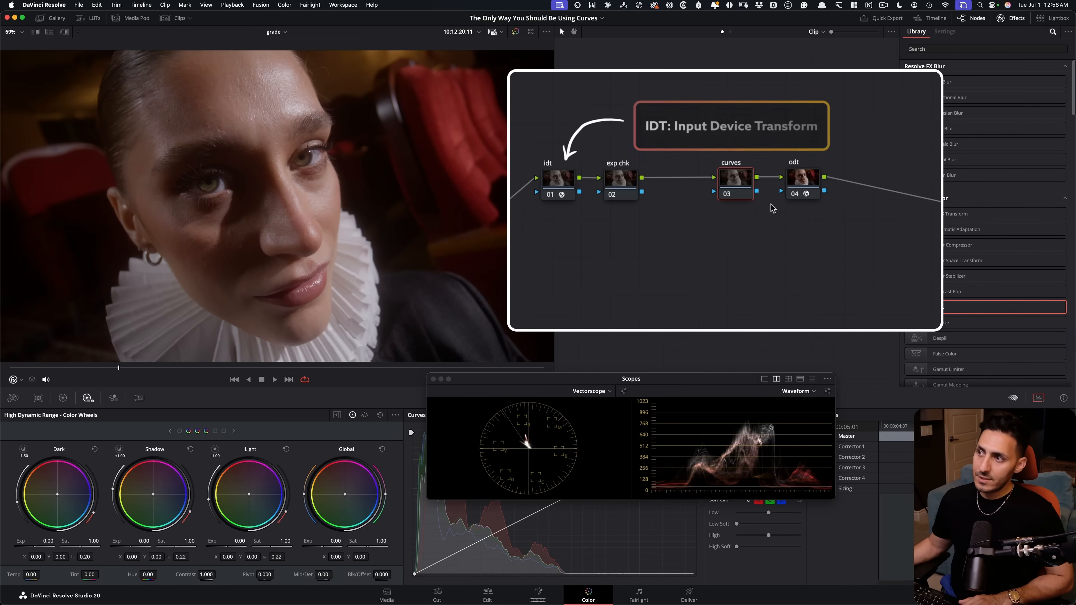
Examine the idt and odt nodes' color space transforms, turning the odt node off and on to compare
click(565, 178)
click(805, 180)
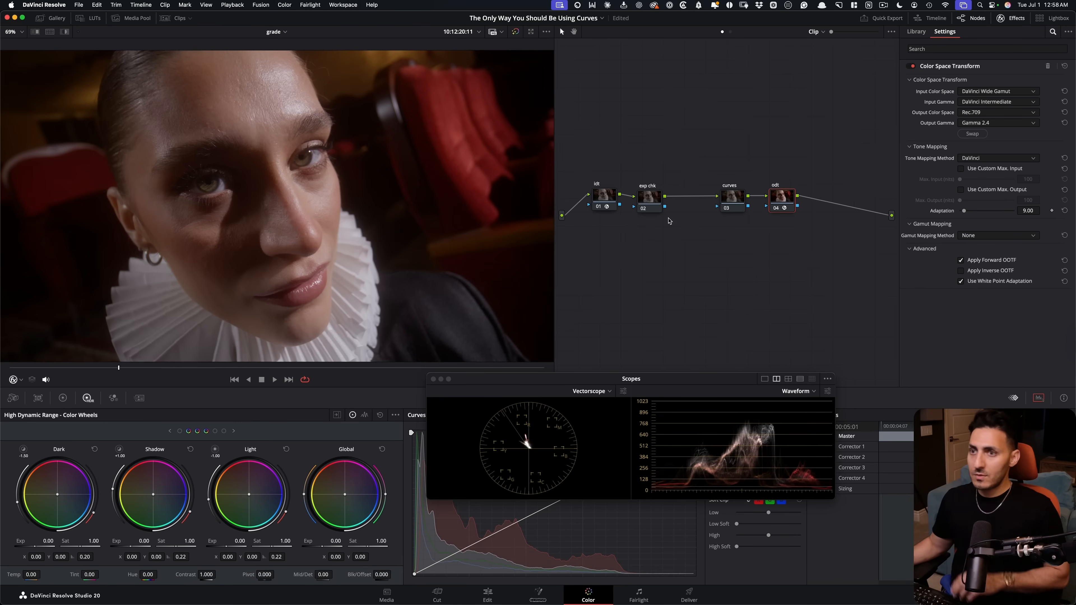
key(ctrl+d)
key(ctrl+d)
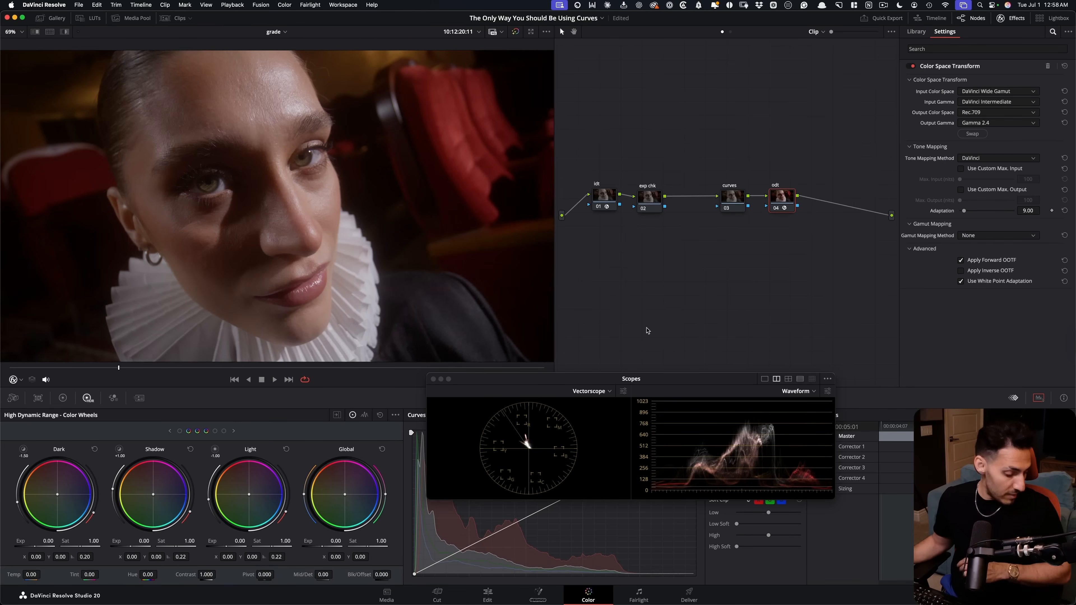
Select the curves node, move the Scopes window clear of the curve editor, and show the Primaries color wheels
click(732, 198)
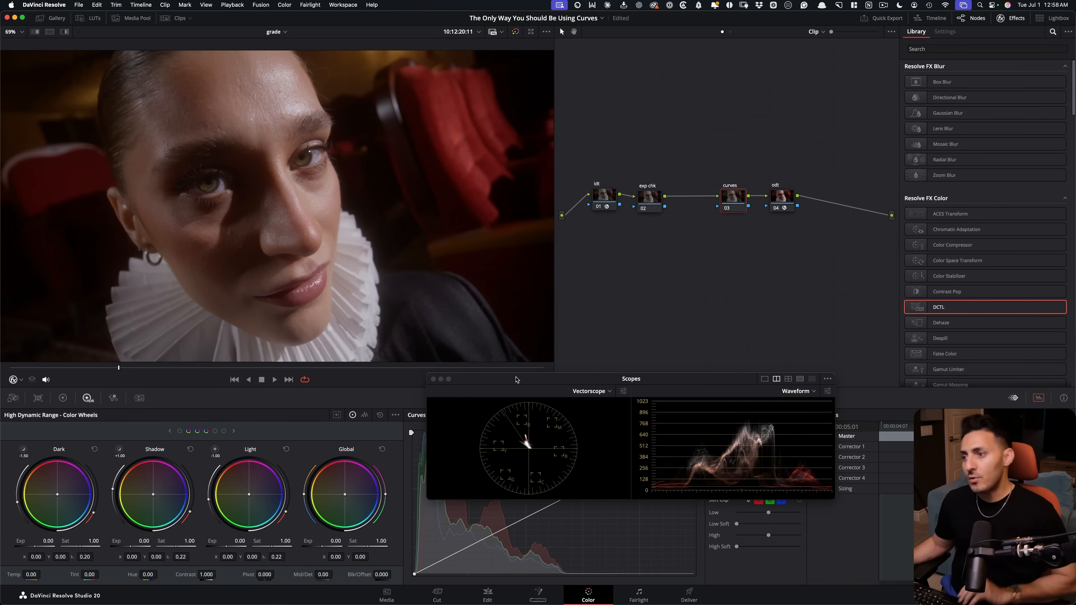
drag(506, 386, 611, 272)
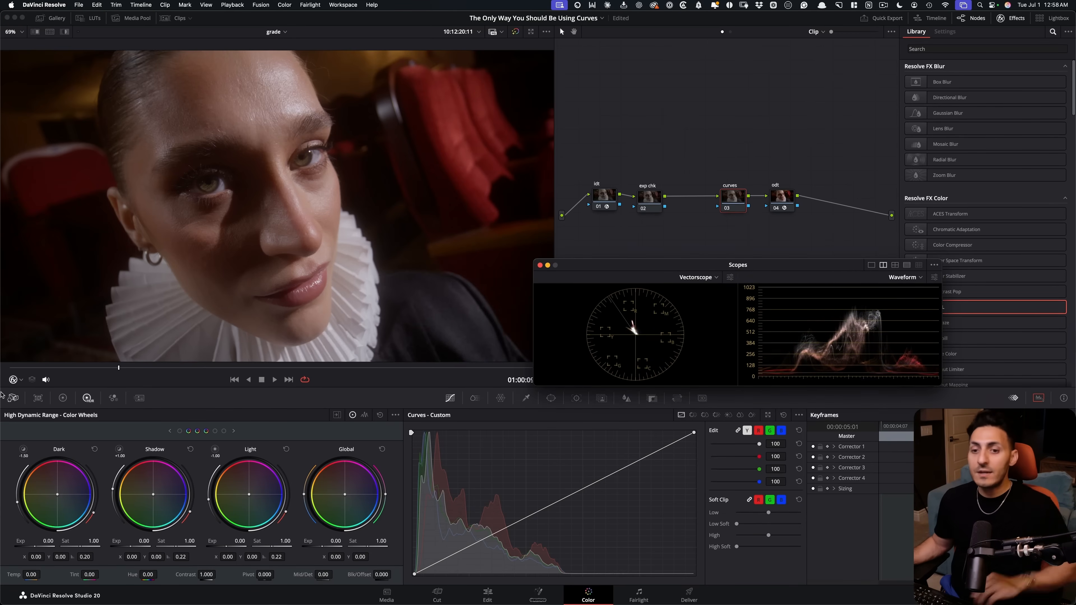
click(62, 398)
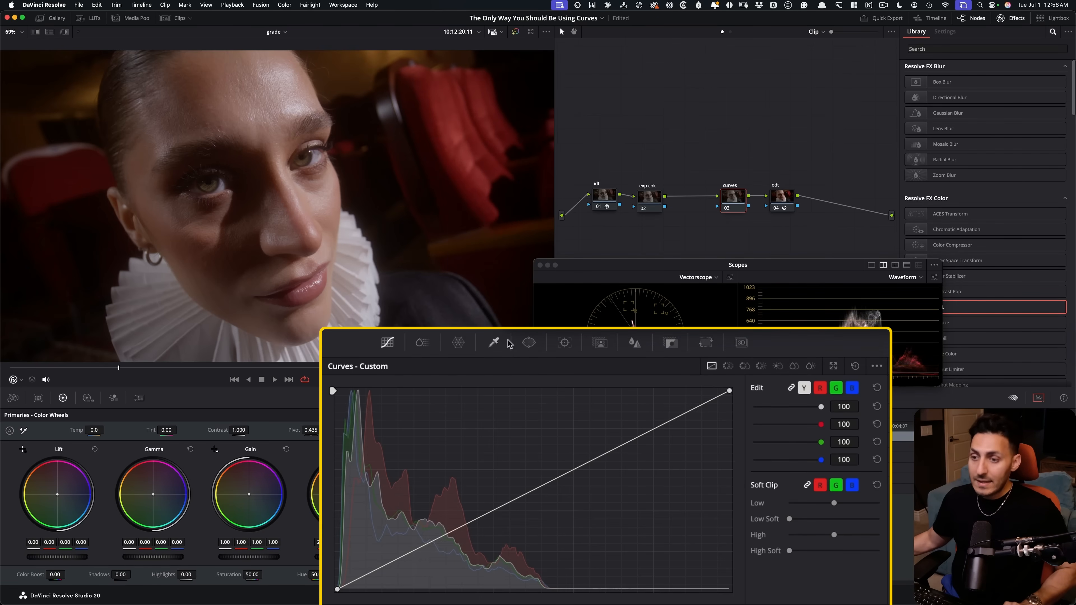
Shape a contrast S-curve on the curves node by lowering the shadows, lifting the highlights, and adding a lower-midtone point
drag(416, 550, 423, 563)
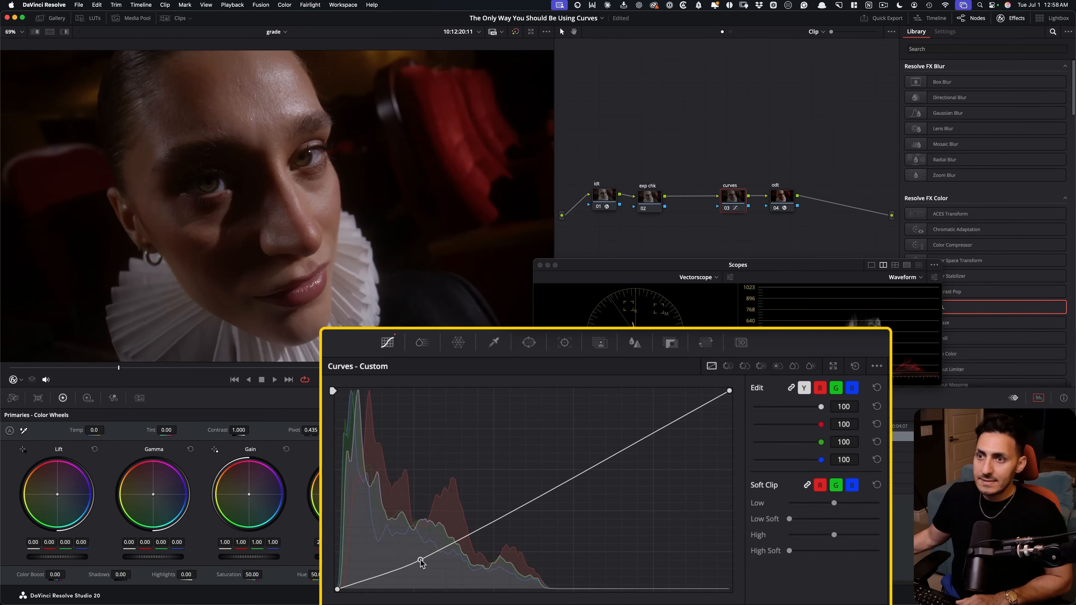
drag(635, 447, 608, 439)
click(668, 414)
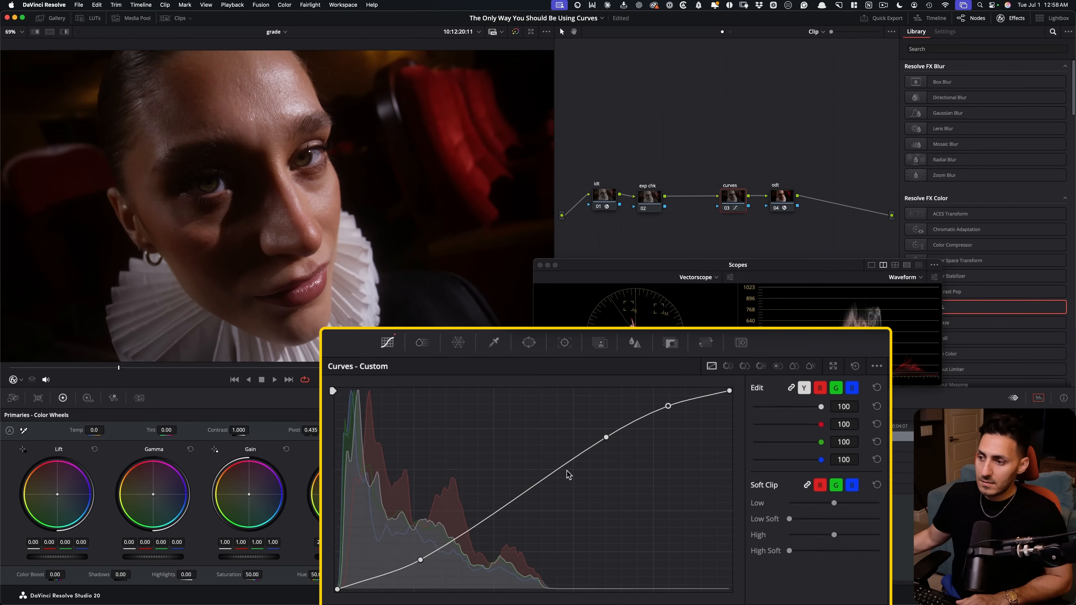
click(489, 515)
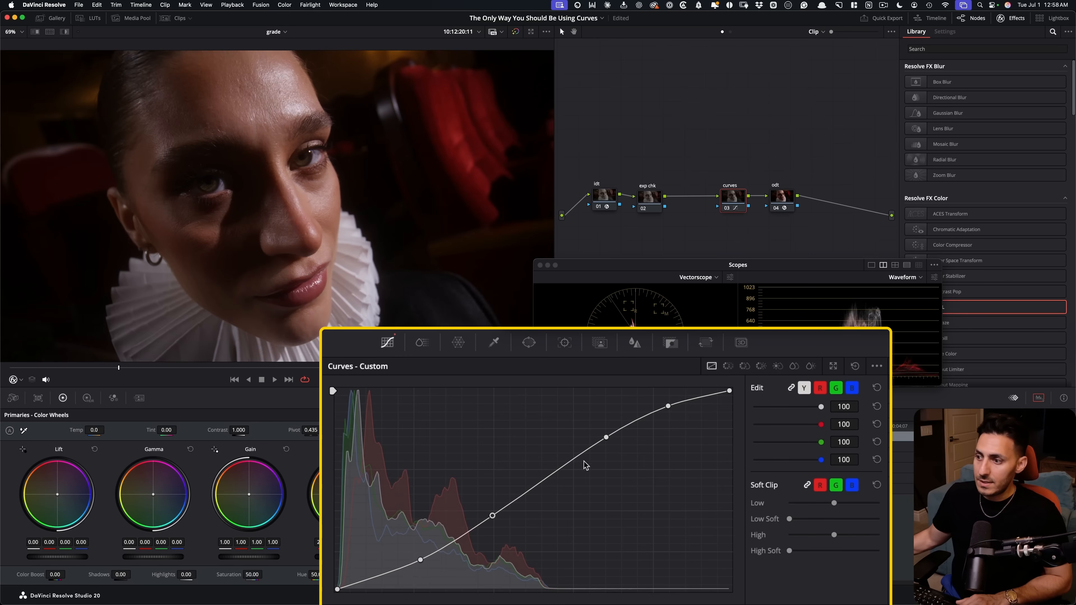
drag(608, 439, 585, 449)
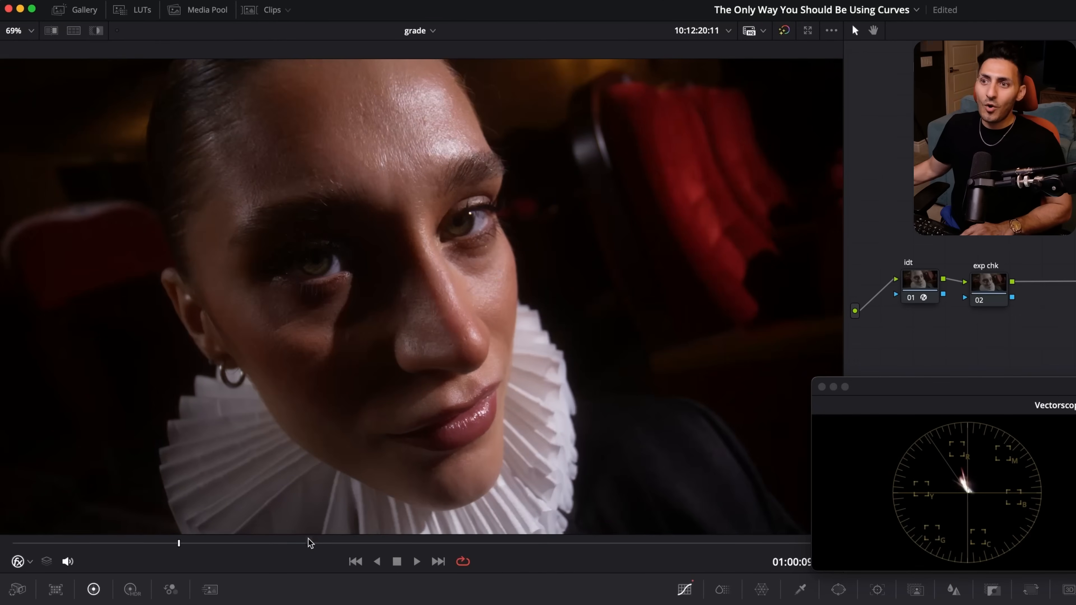
Scrub through the clip to examine the added contrast on the face, repositioning the Scopes window to keep the waveform in view
drag(199, 543, 643, 544)
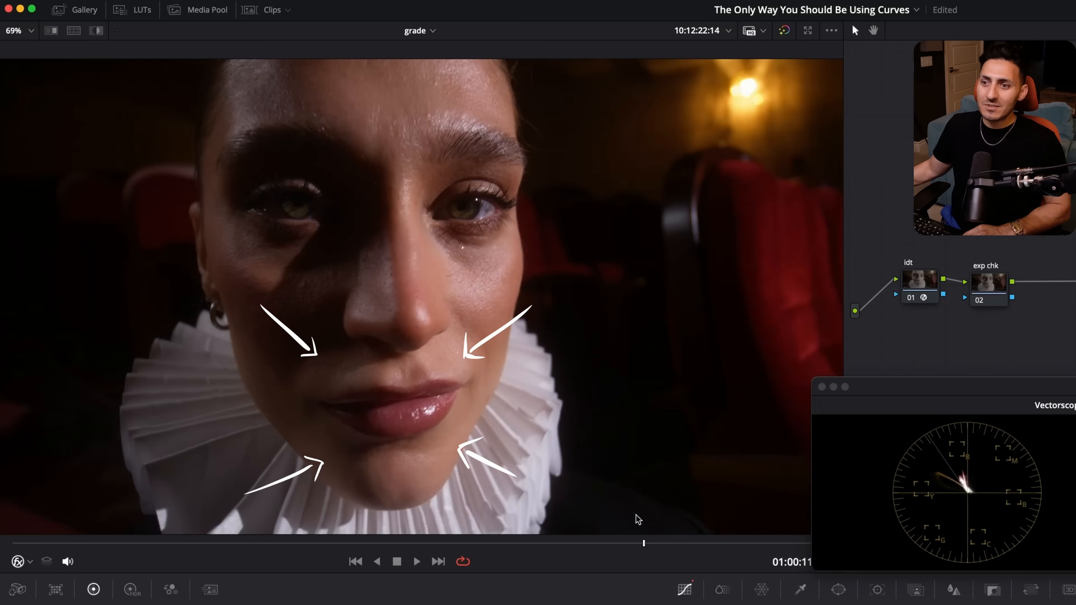
click(738, 543)
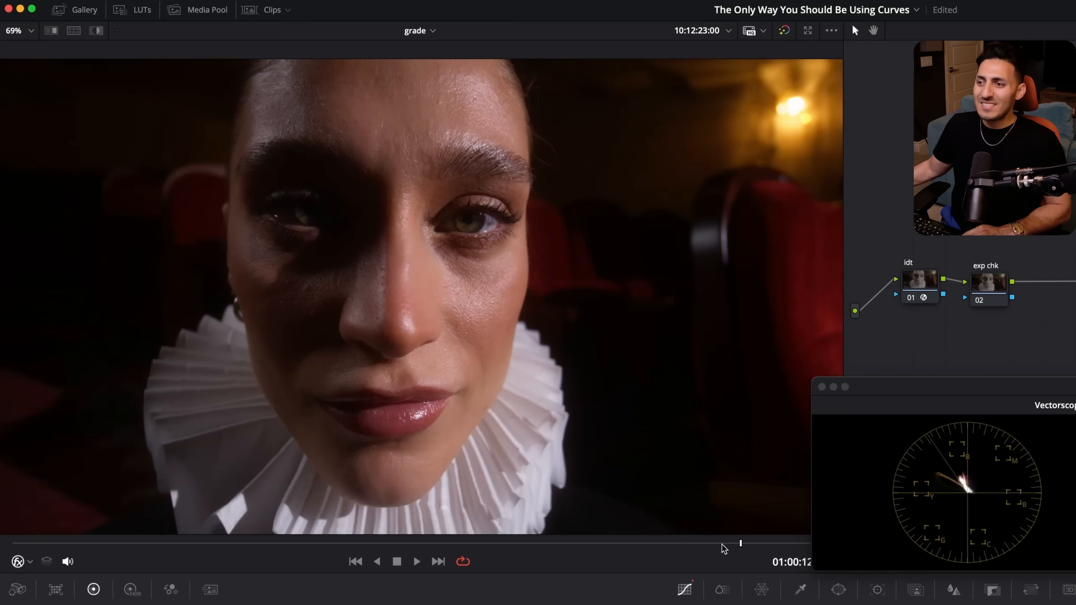
drag(724, 549, 624, 557)
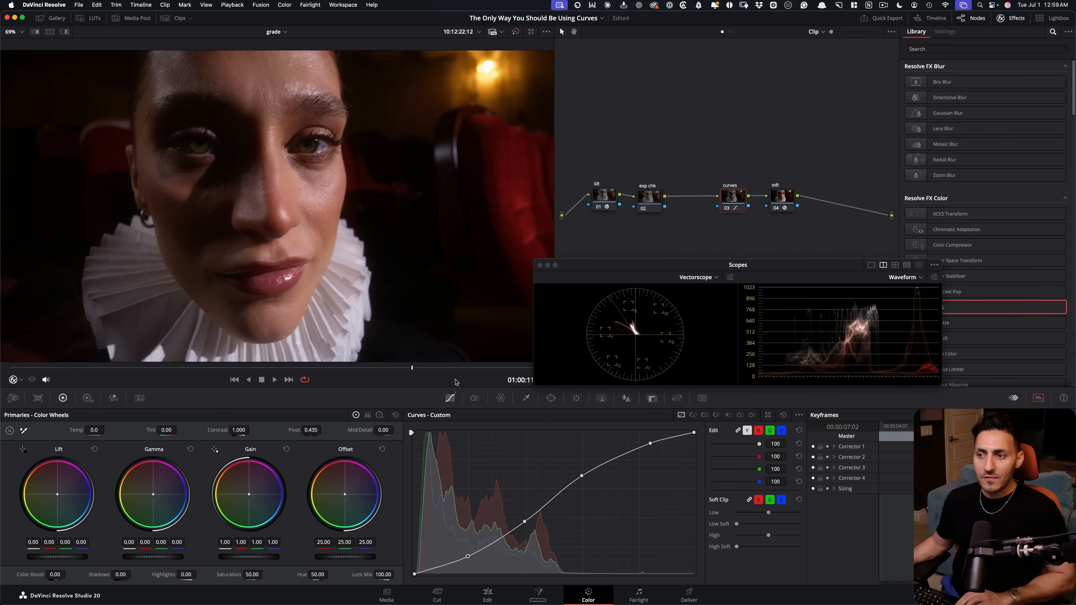
drag(456, 368, 423, 368)
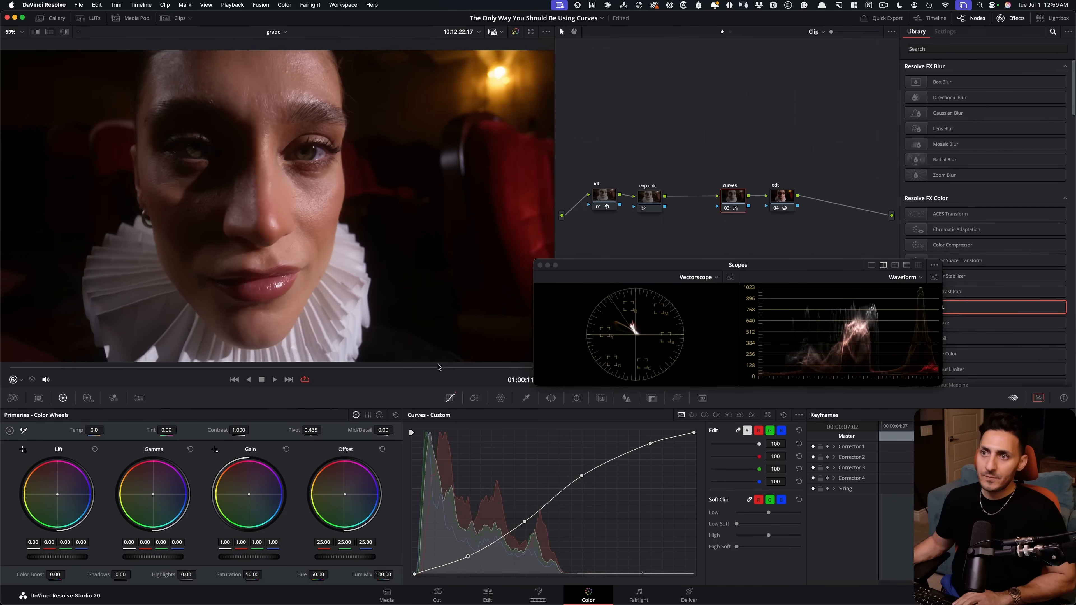
drag(610, 274, 636, 323)
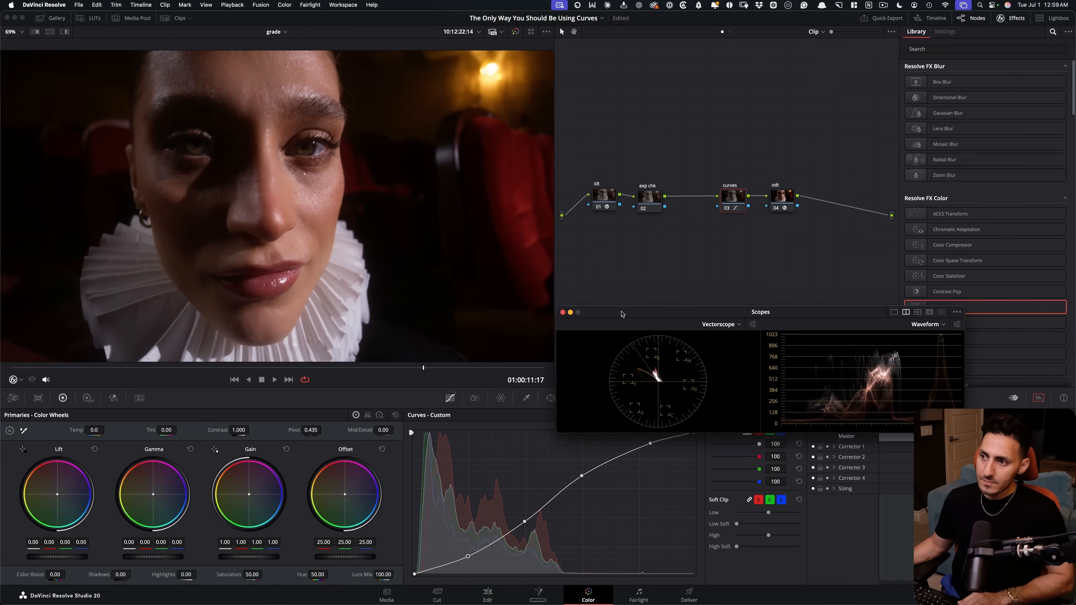
drag(426, 367, 467, 377)
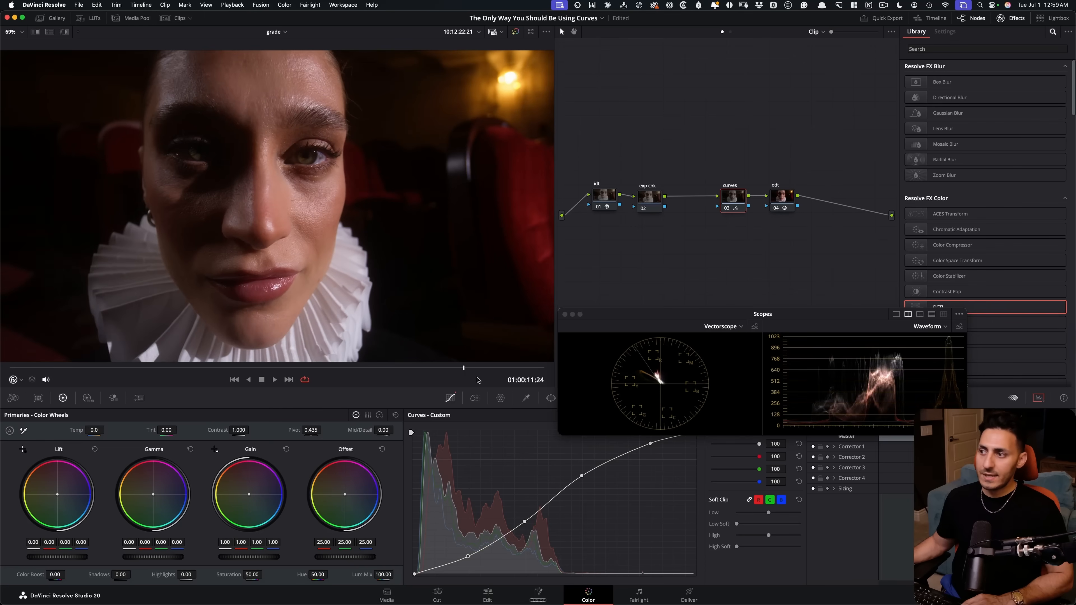
drag(663, 317, 536, 388)
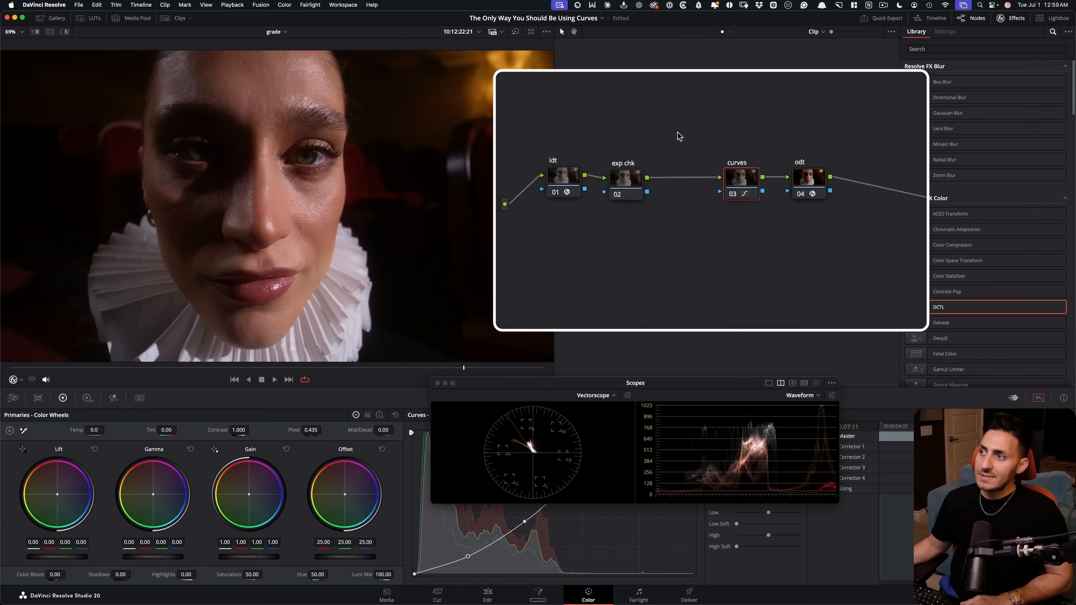
Apply a DCTL effect to the exp chk node, load QT_Charts_v1.0, and enable its Mid Gray chart
click(621, 187)
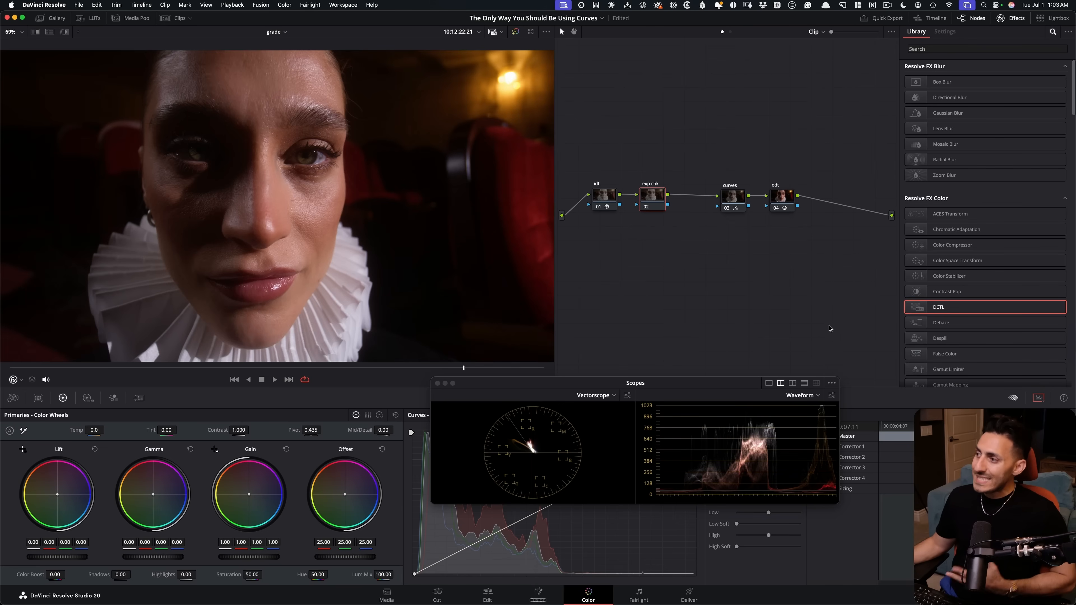
drag(961, 310, 653, 200)
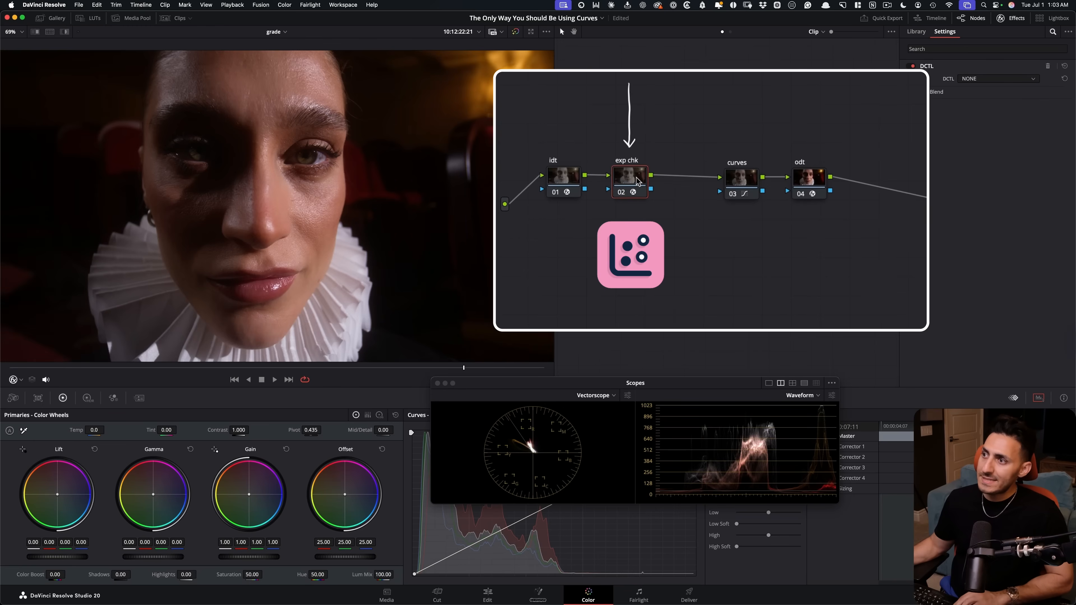
click(970, 77)
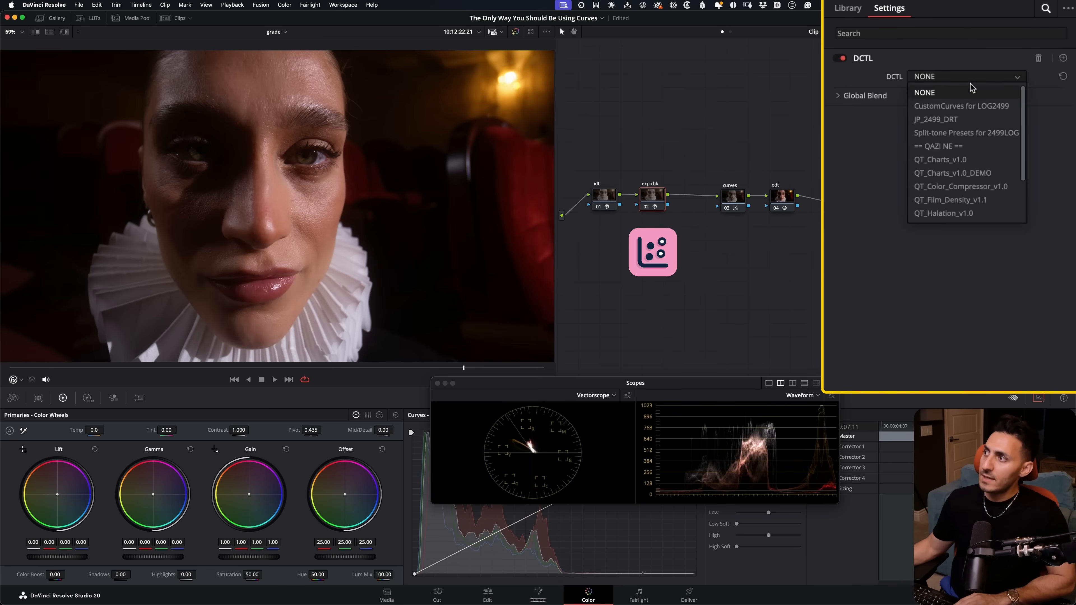
click(943, 165)
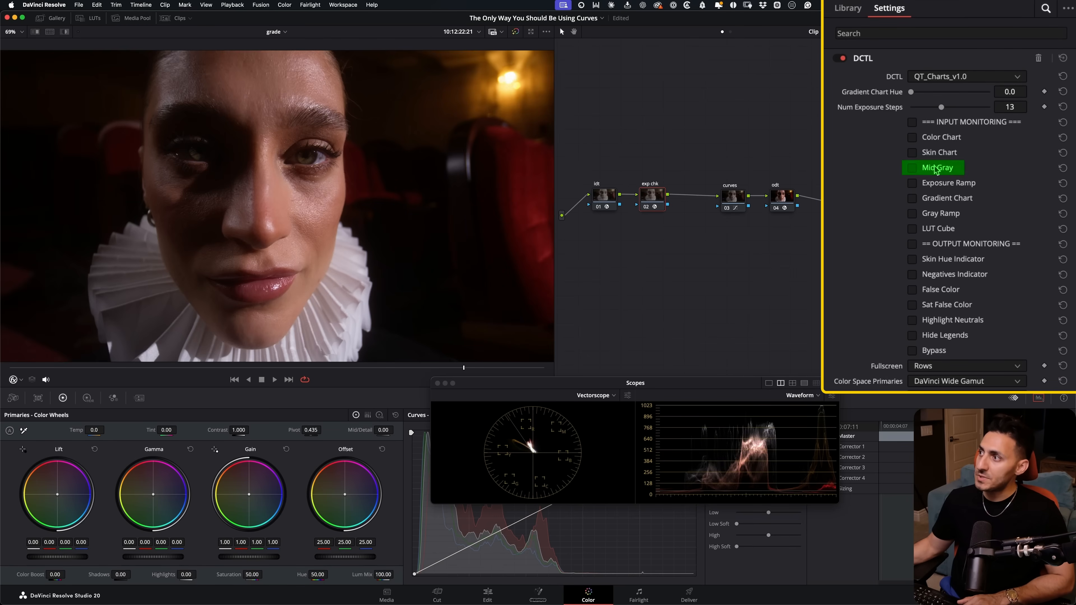
click(975, 142)
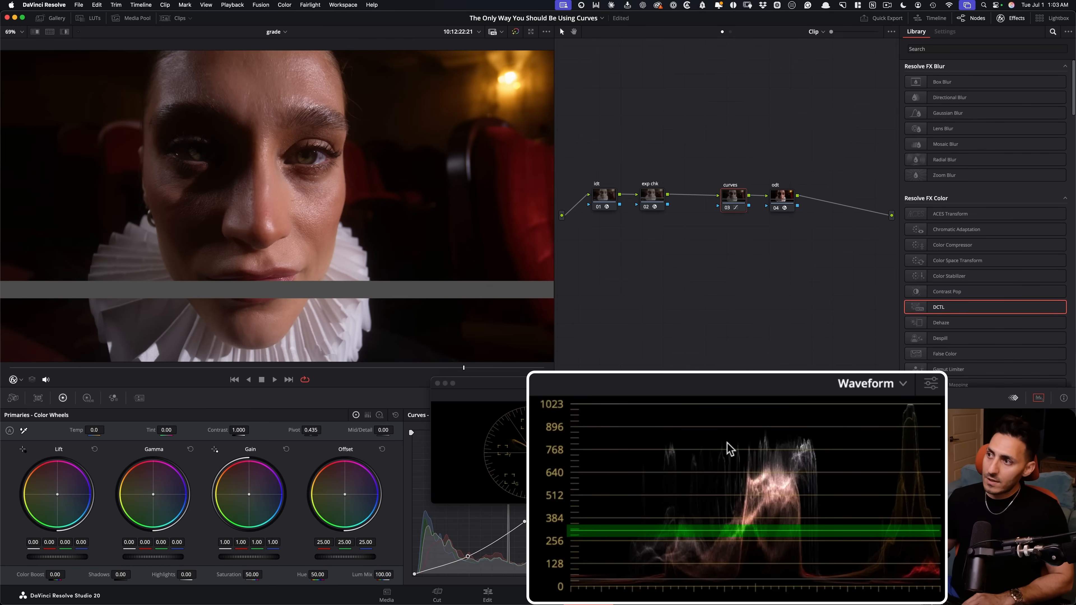
Turn the curves node off and on repeatedly to compare the mid-gray line on the waveform, moving the Scopes window off the curve editor
key(super+d)
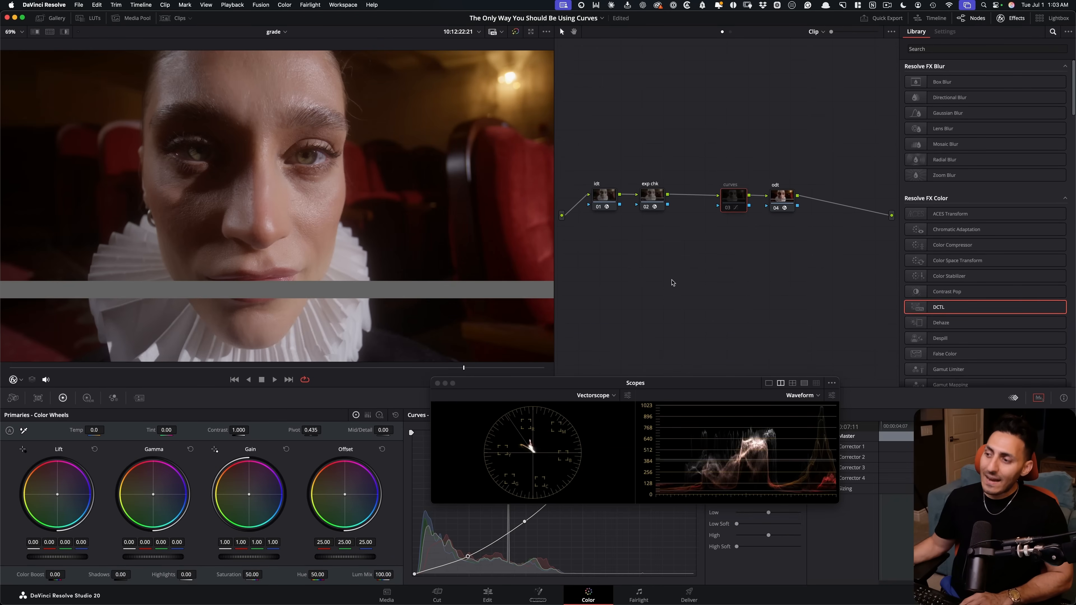
drag(702, 386, 757, 265)
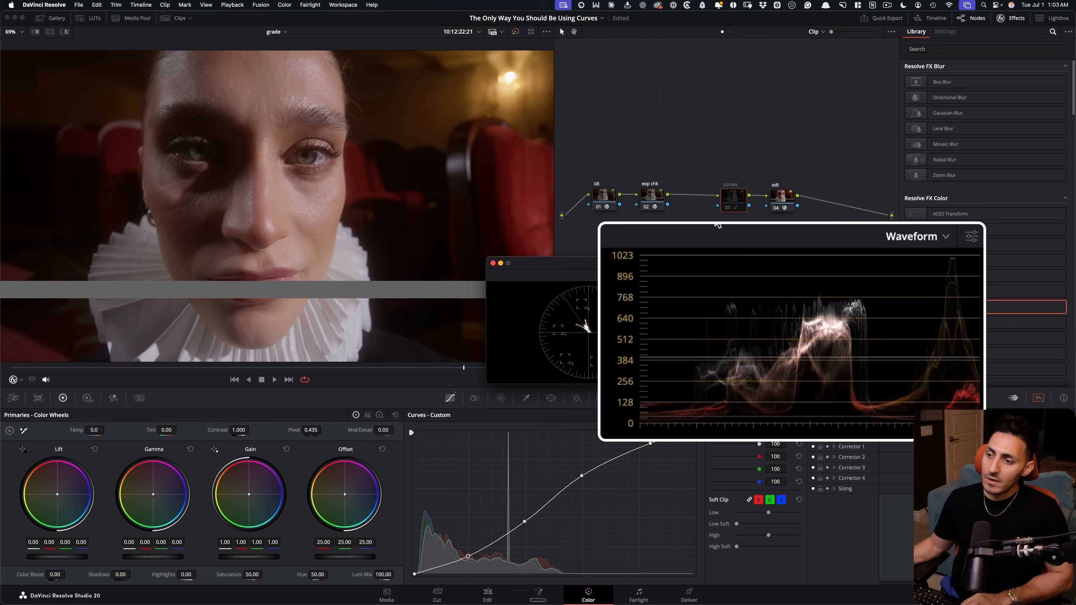
key(ctrl+d)
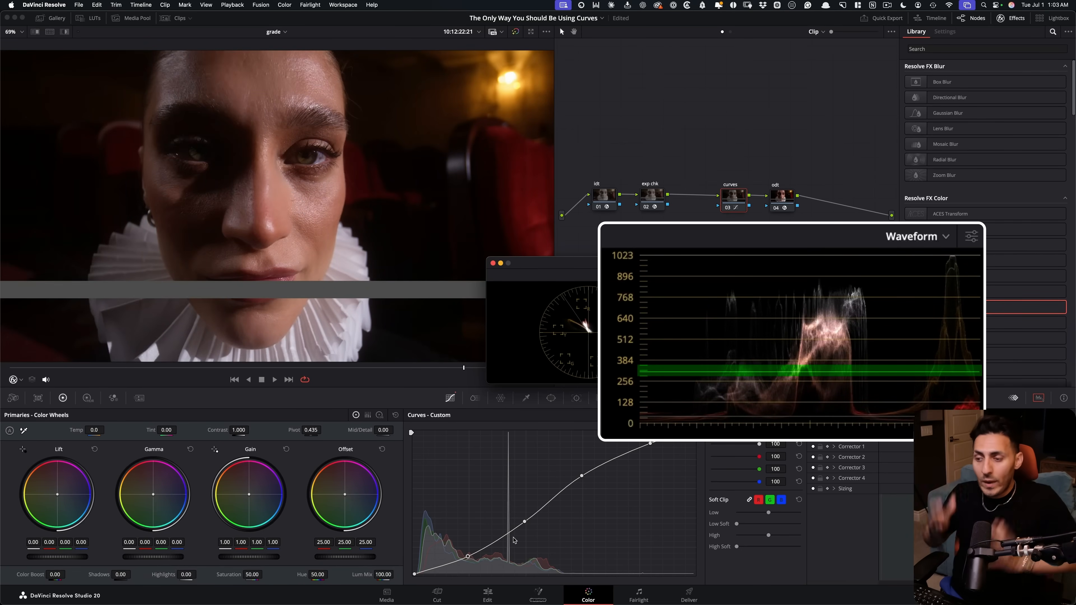
key(ctrl+d)
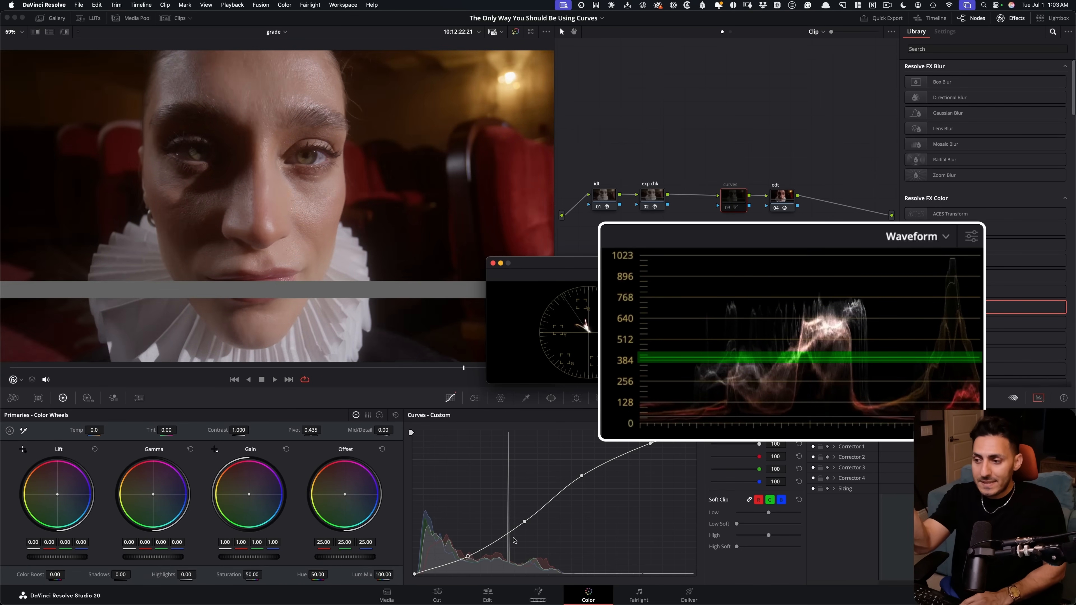
key(ctrl+d)
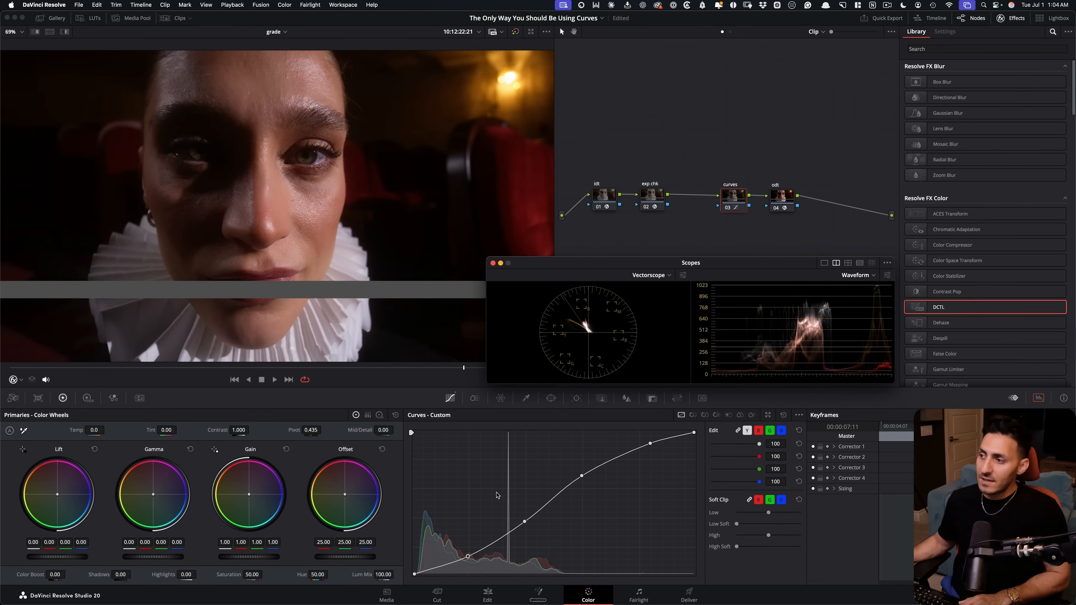
key(ctrl+d)
key(ctrl+d)
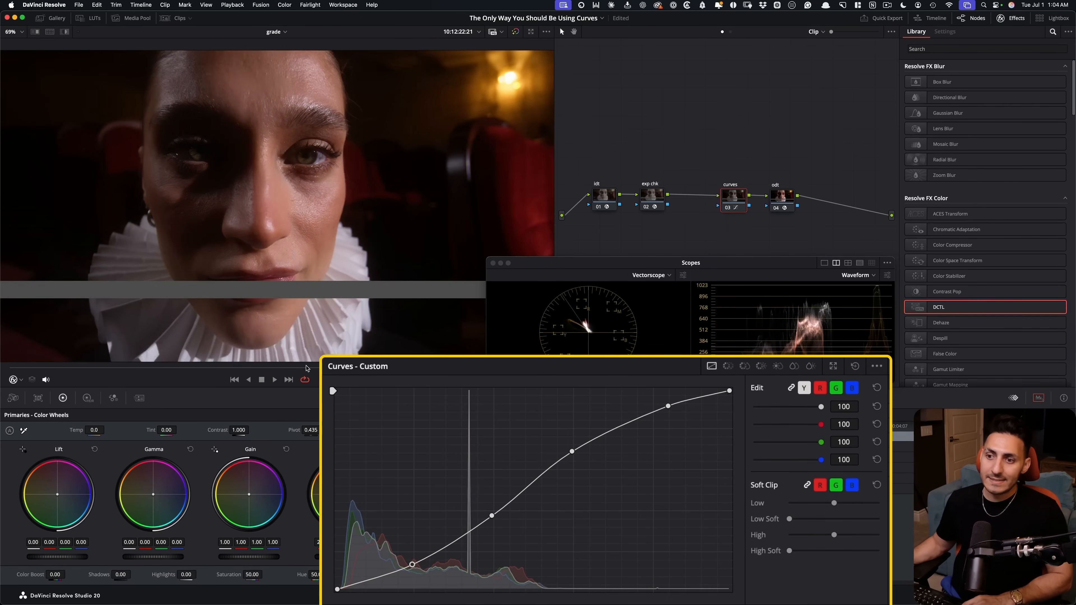
Go to an earlier frame and raise the curves node's Global exposure in the HDR wheels to about 0.57, compensating for mid gray
key(j)
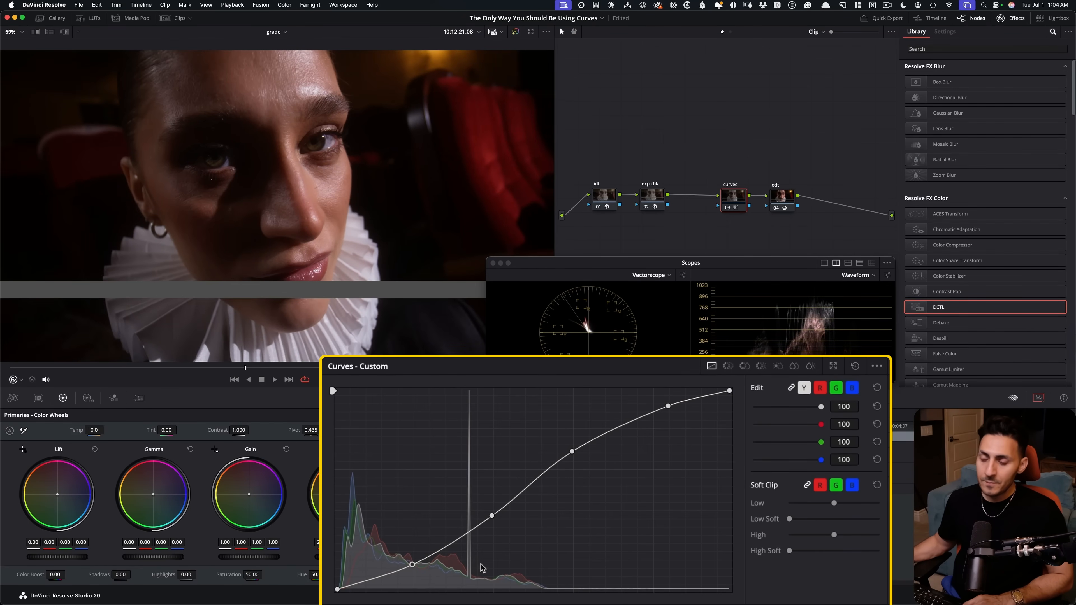
click(88, 398)
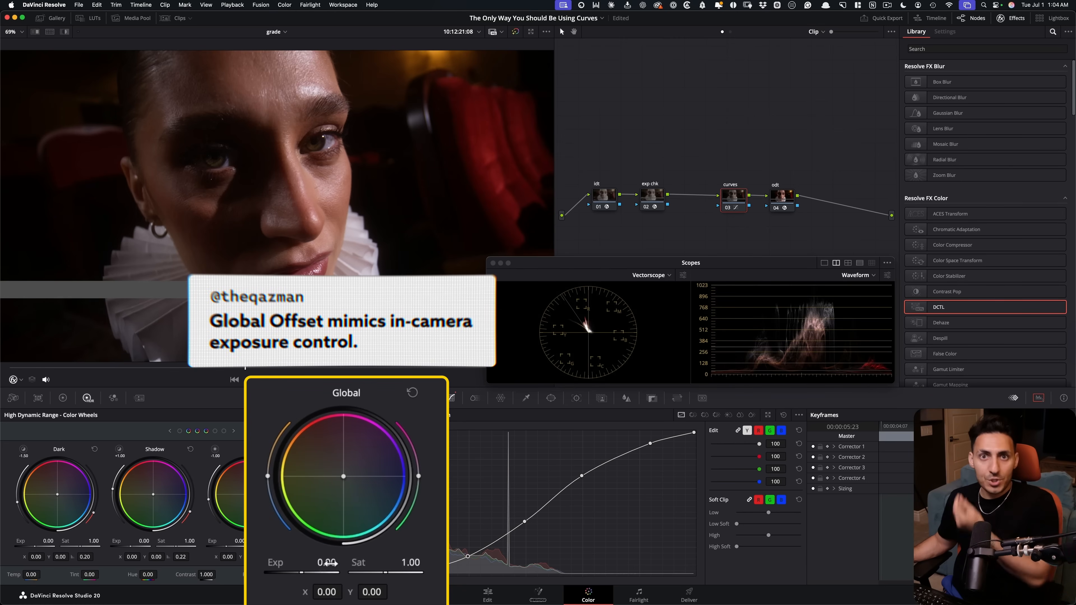
drag(326, 572, 356, 573)
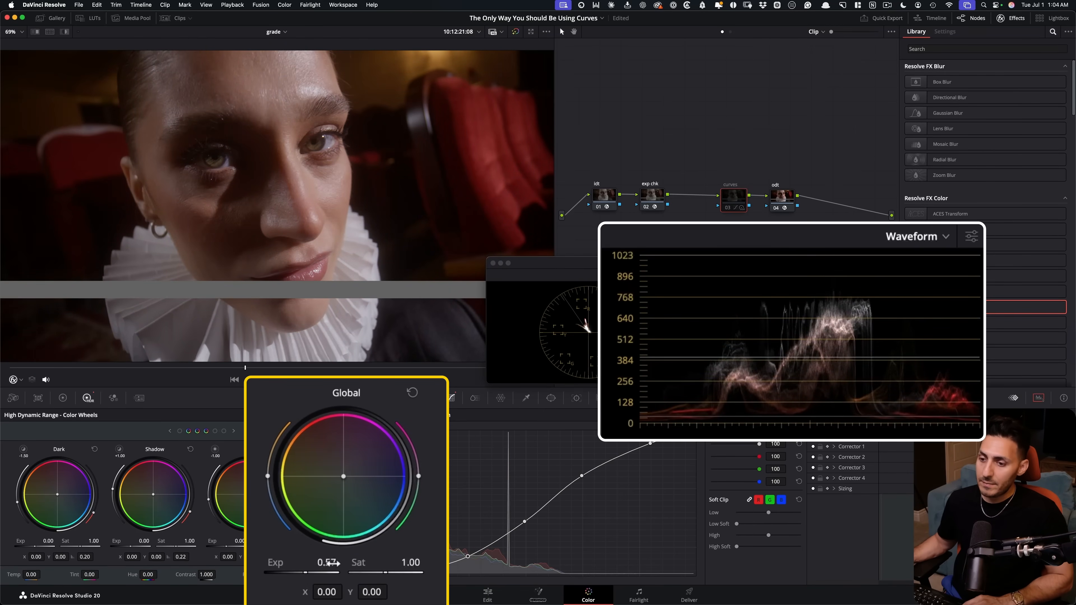
drag(327, 562, 325, 561)
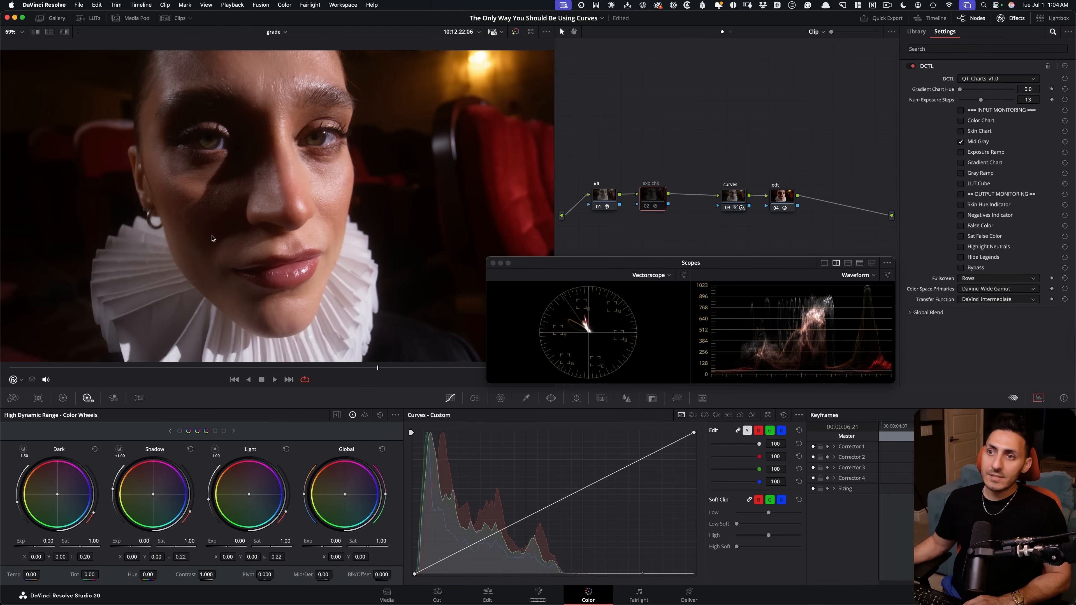
Turn the exp chk node back on to check the mid-gray line on the waveform, and select the curves node
key(ctrl+d)
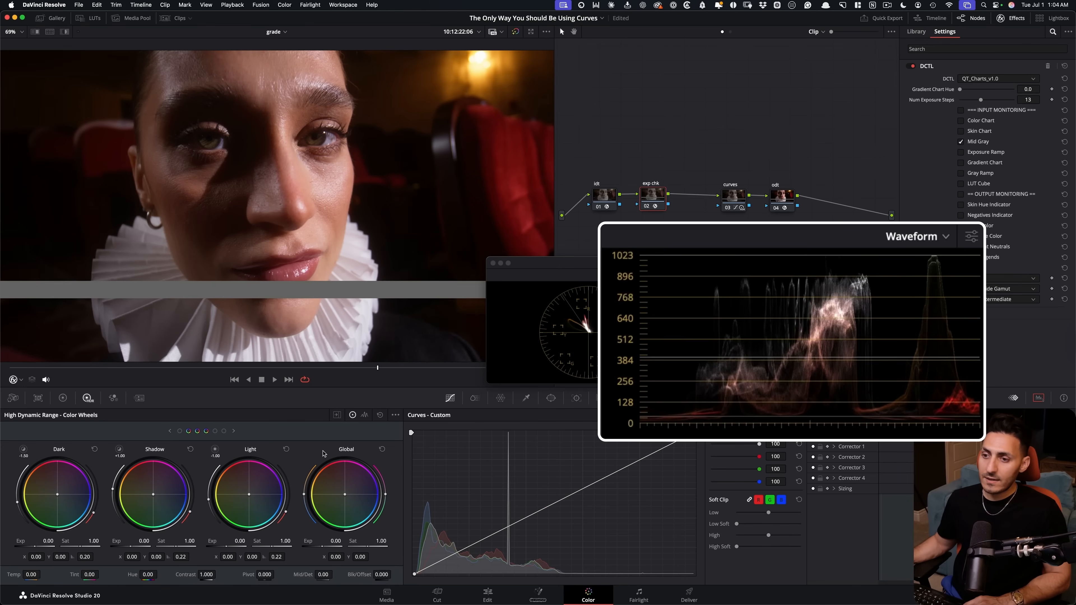
click(726, 192)
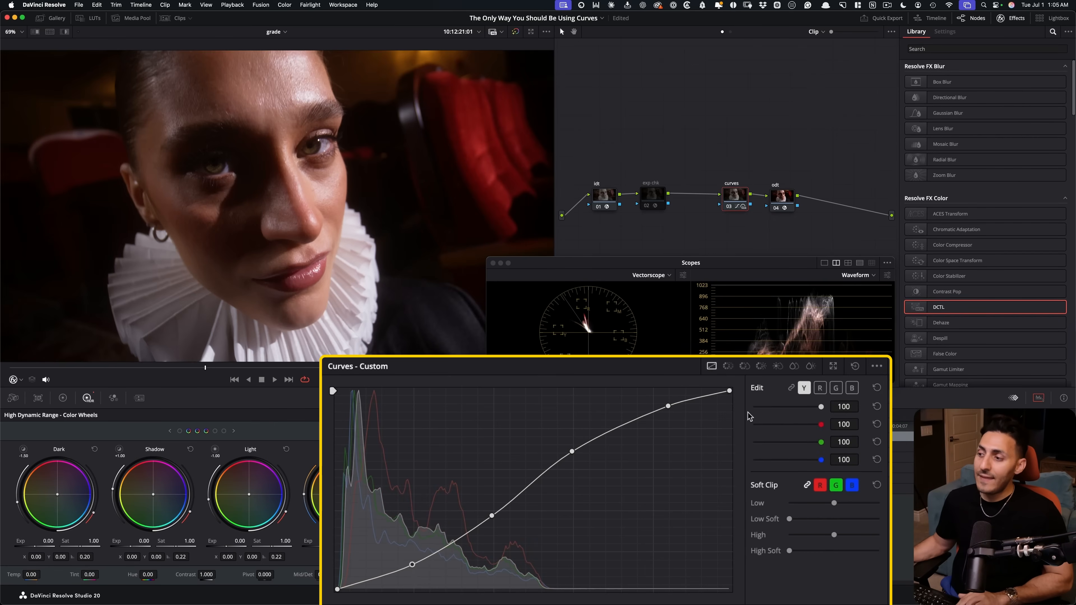
Lower the curves node's custom curve intensities to 75 for red, 68 for green and 46 for blue
drag(817, 426, 814, 426)
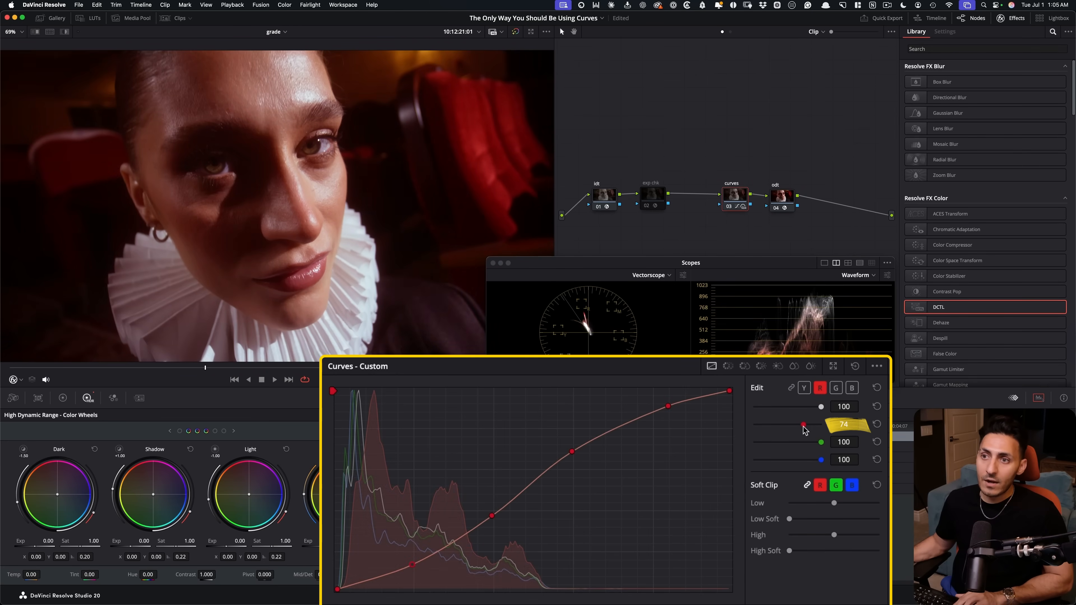
drag(821, 443, 811, 461)
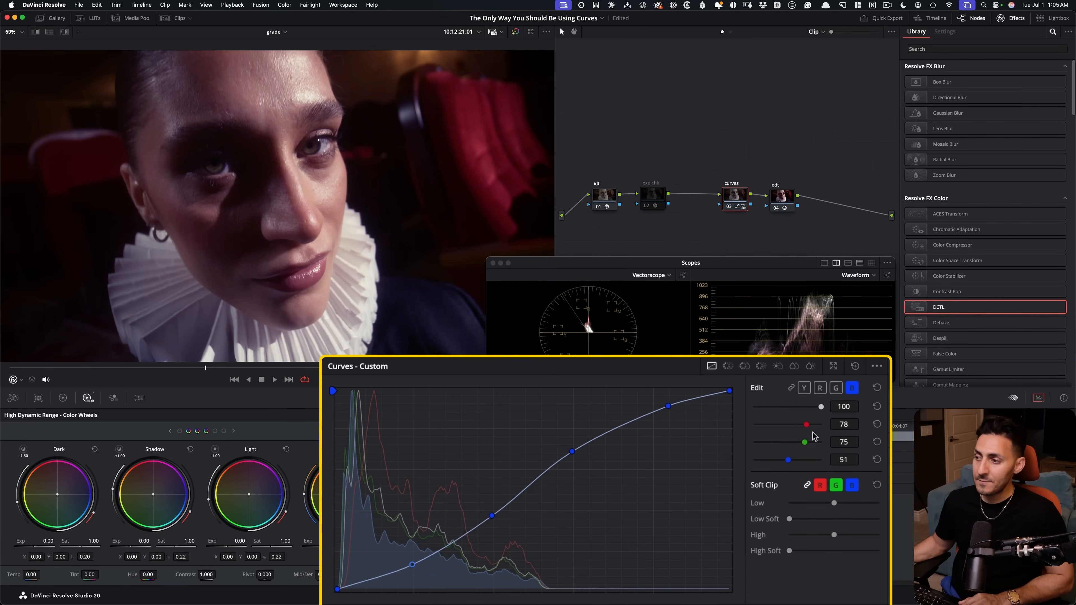
drag(807, 427, 807, 443)
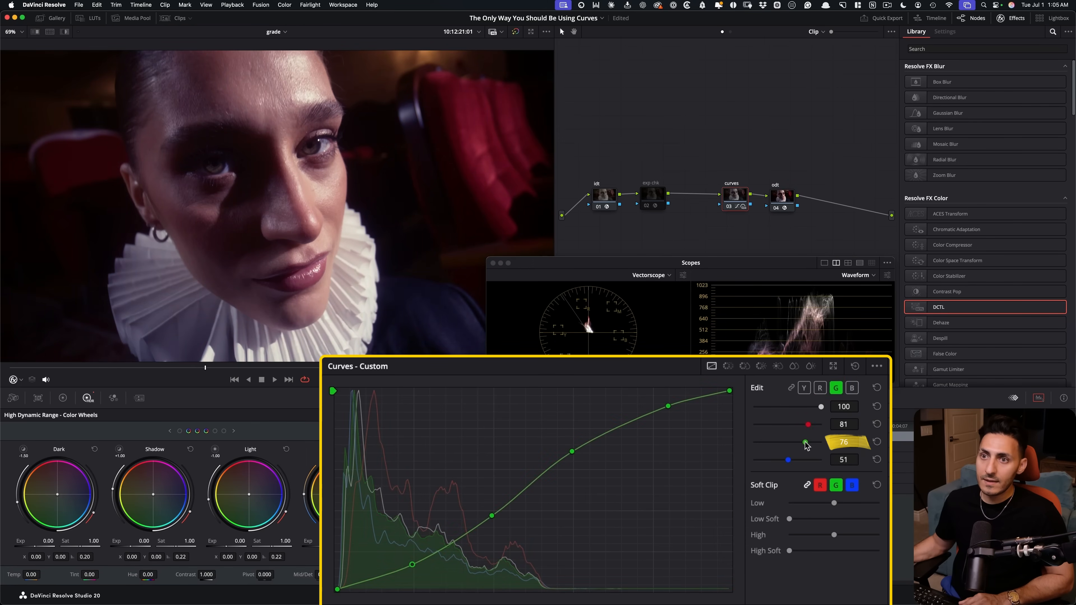
drag(808, 425, 809, 426)
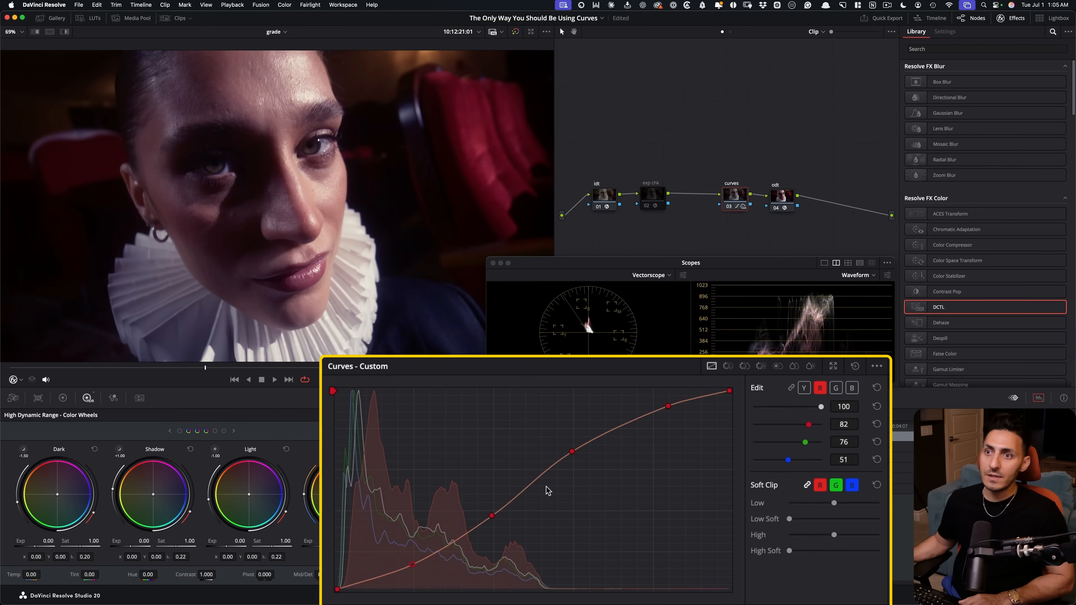
drag(788, 460, 789, 461)
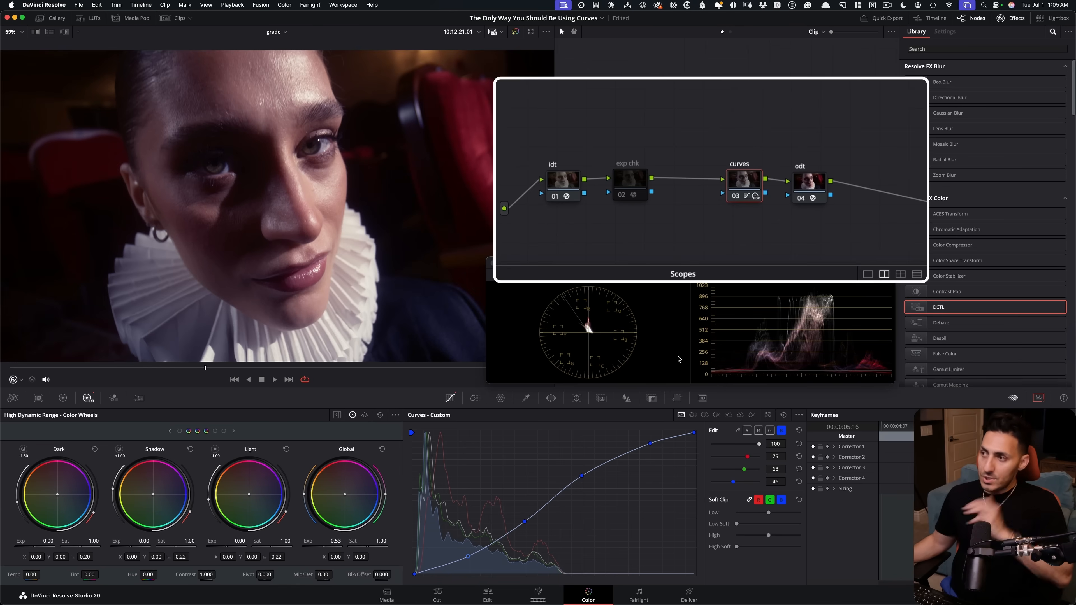
Turn the exp chk node back on and raise the curves node's HDR Global exposure to 0.57 to match mid gray
click(630, 185)
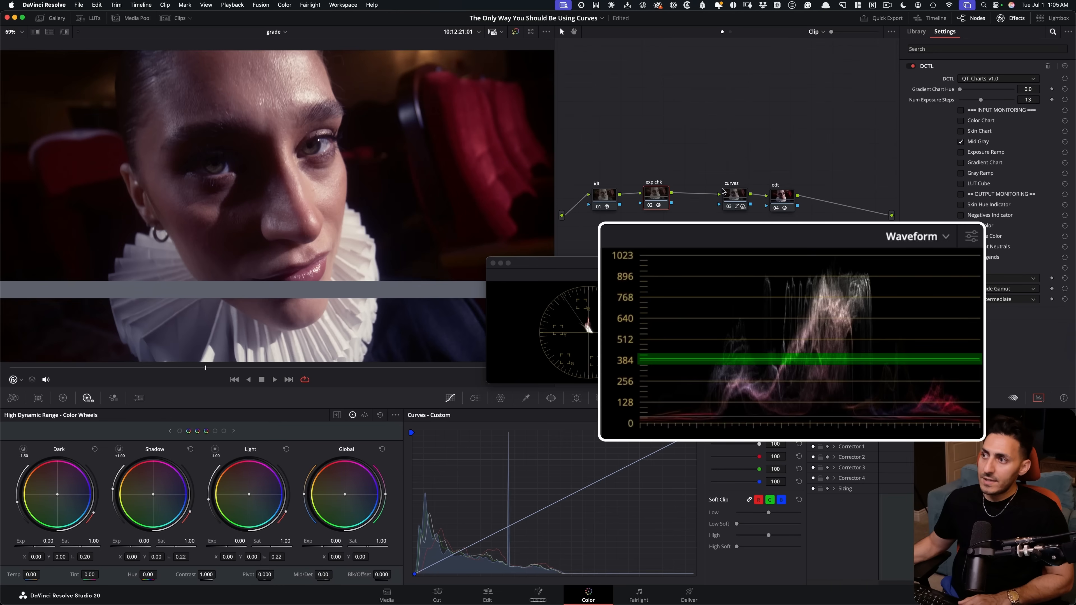
click(723, 192)
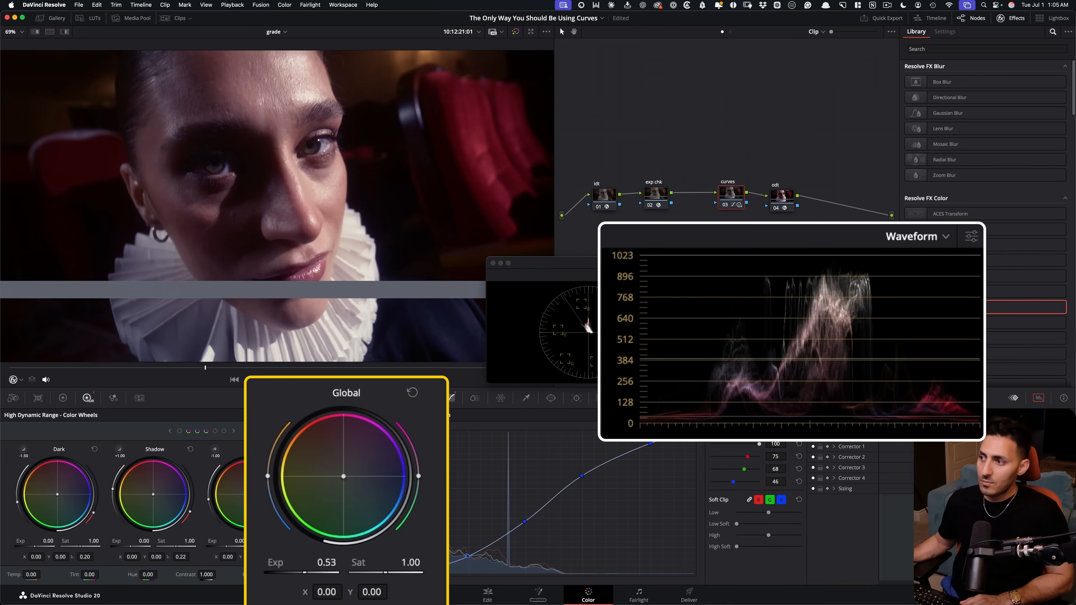
drag(333, 563, 335, 548)
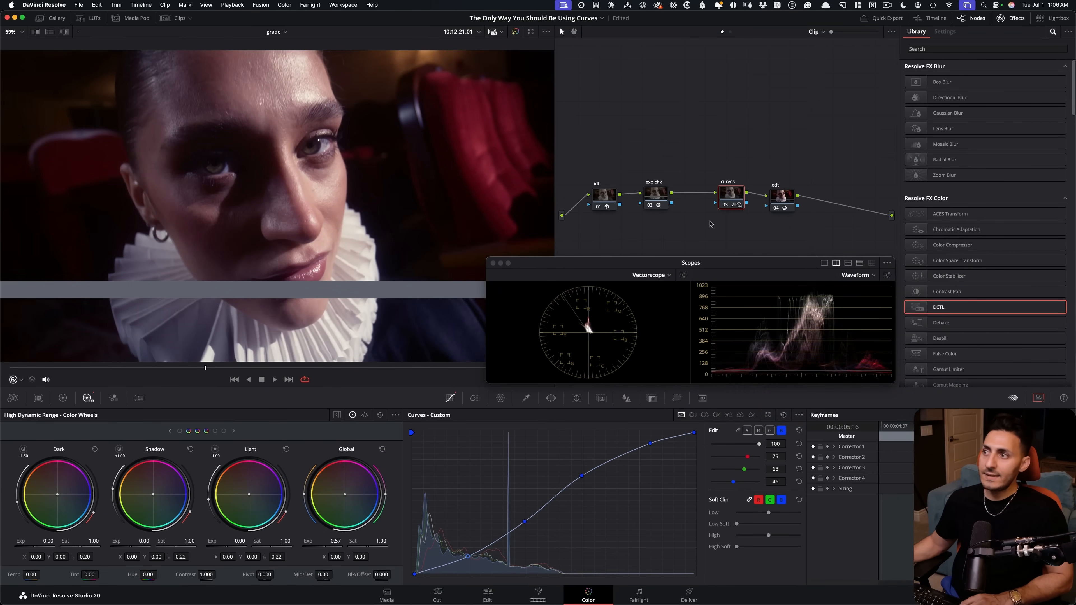
Turn off the exp chk node and go to the earlier frame at 10:12:20:07
click(657, 199)
key(ctrl+d)
drag(216, 367, 96, 367)
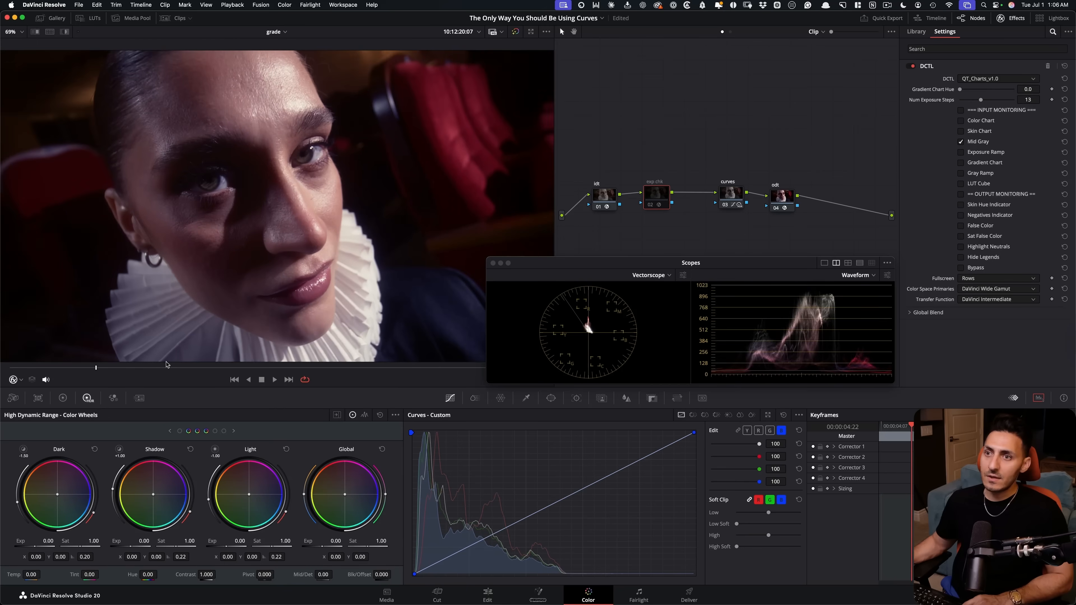
Select the curves node and view its red, green and blue channel curves one after another
click(728, 205)
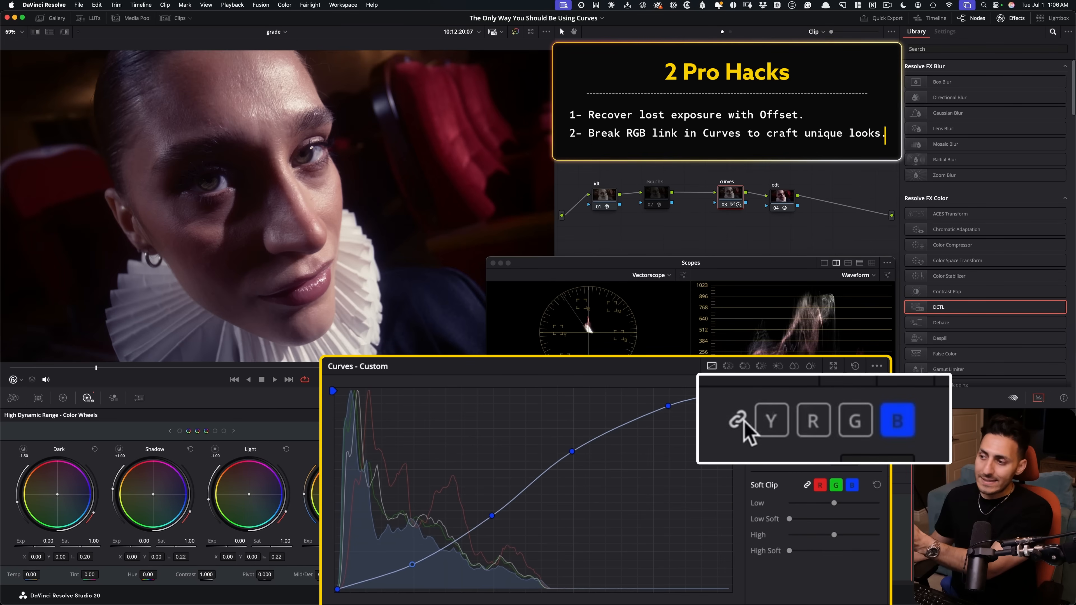
click(812, 424)
click(855, 421)
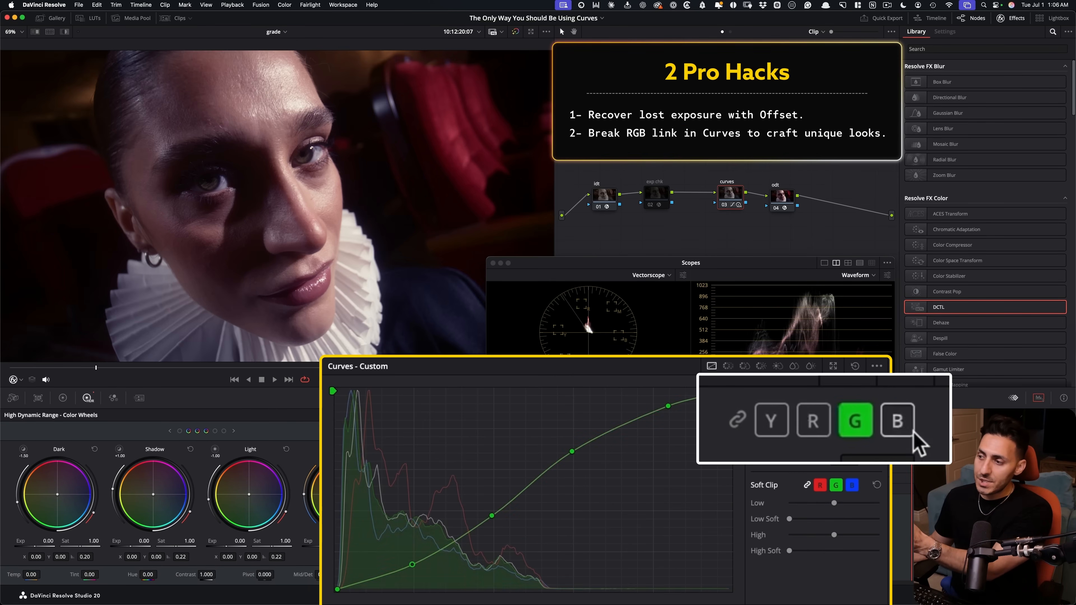
click(898, 422)
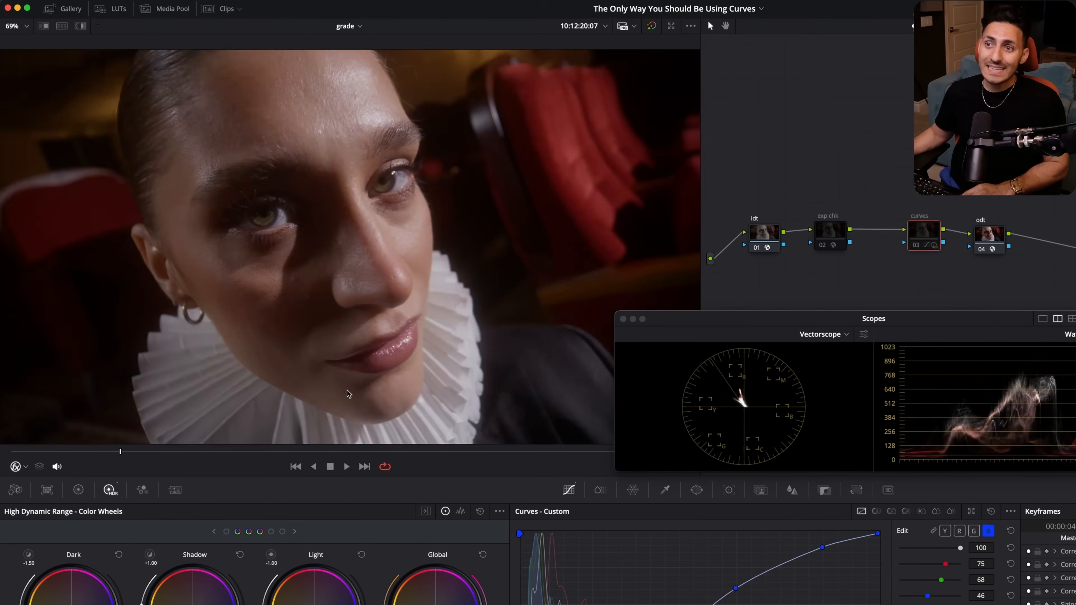
Examine the jacket up close, and turn the curves node off and on repeatedly to compare the colors in the whole image
scroll(478, 400, up, 5)
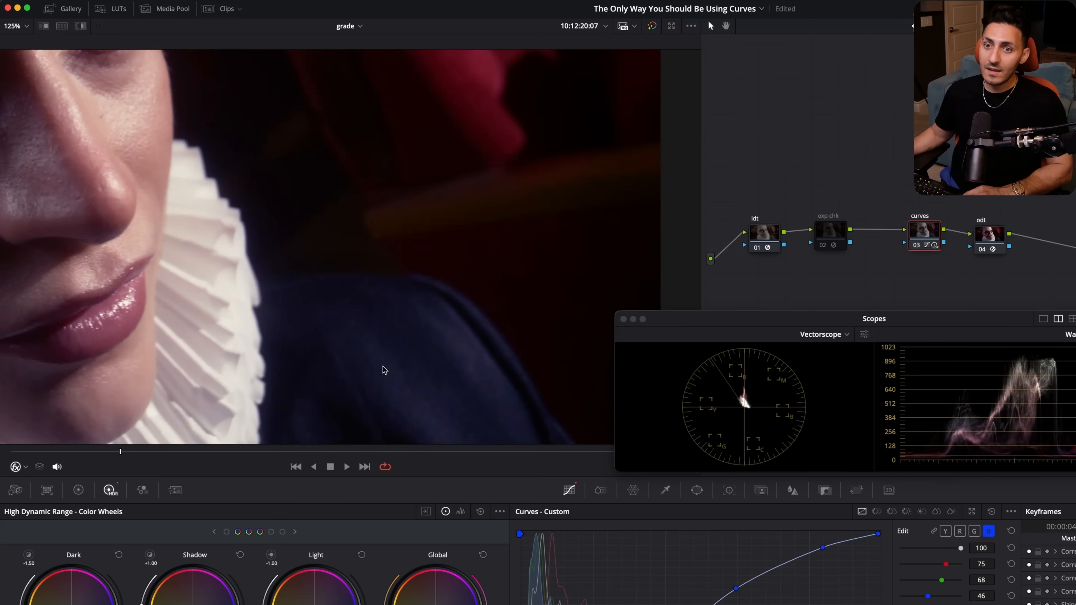
drag(383, 370, 497, 276)
scroll(478, 327, down, 5)
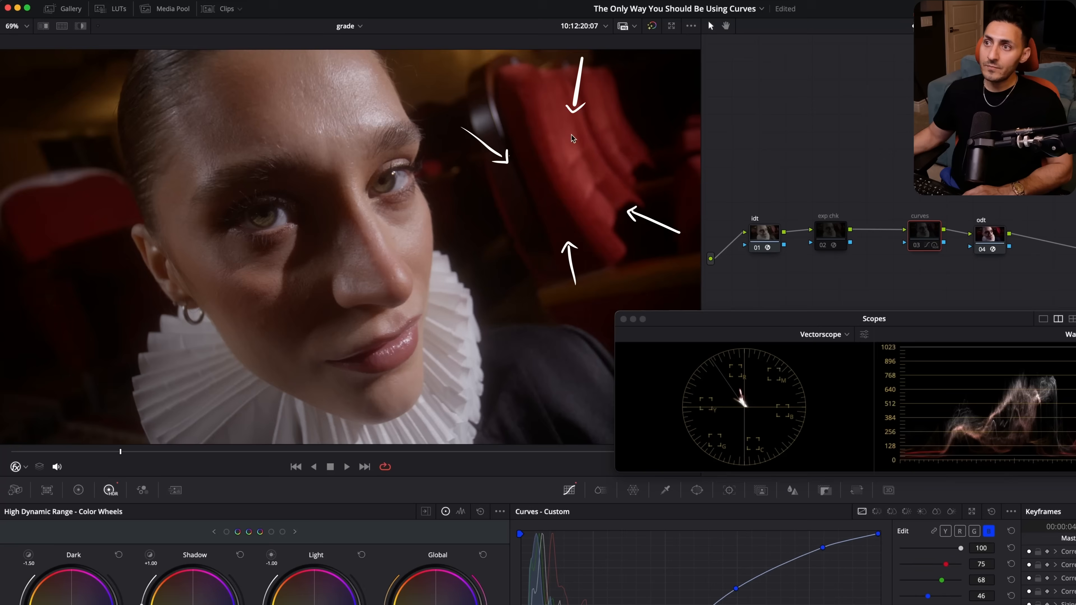
key(ctrl+d)
key(ctrl+d)
key(ctrl+d)
key(ctrl+d)
key(ctrl+d)
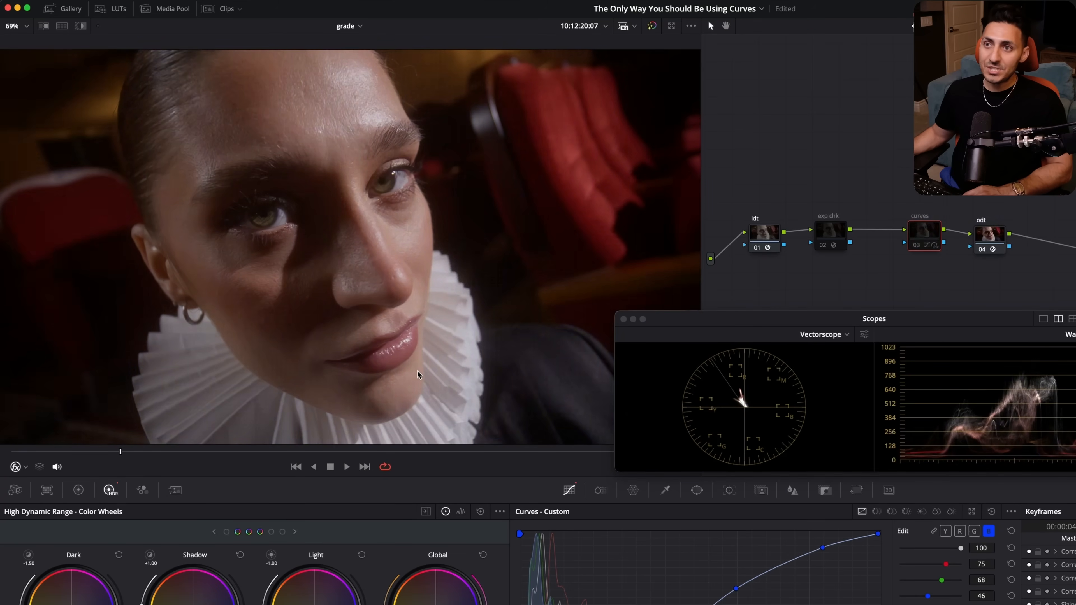
key(ctrl+d)
key(ctrl+d)
key(ctrl+d)
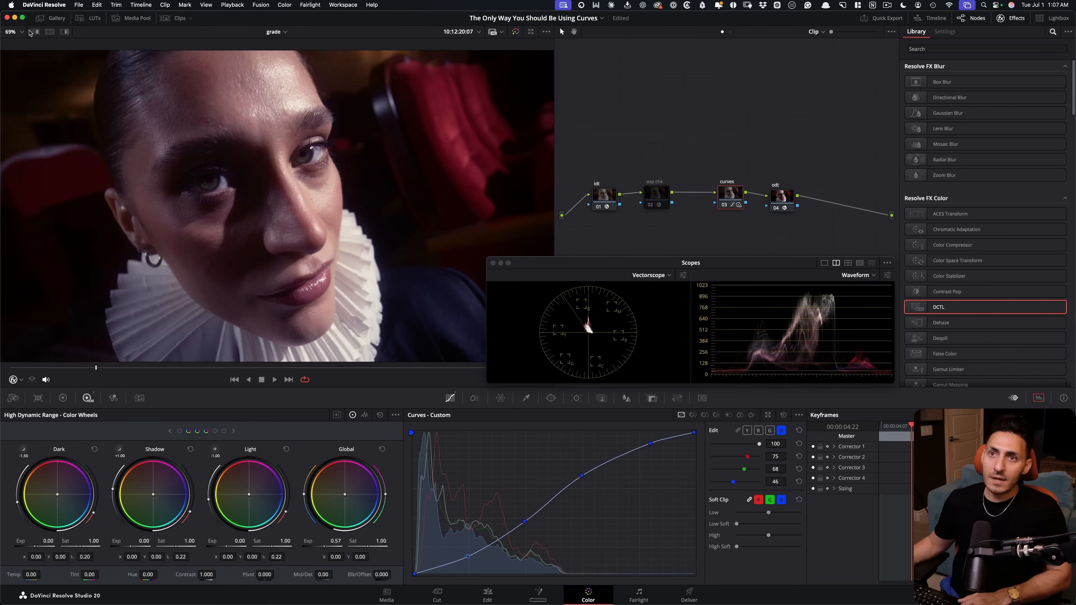
Show the clip thumbnails and copy the curves node's grade from the RED clip onto the Apple ProRes 422 HQ clip's curves node
click(179, 18)
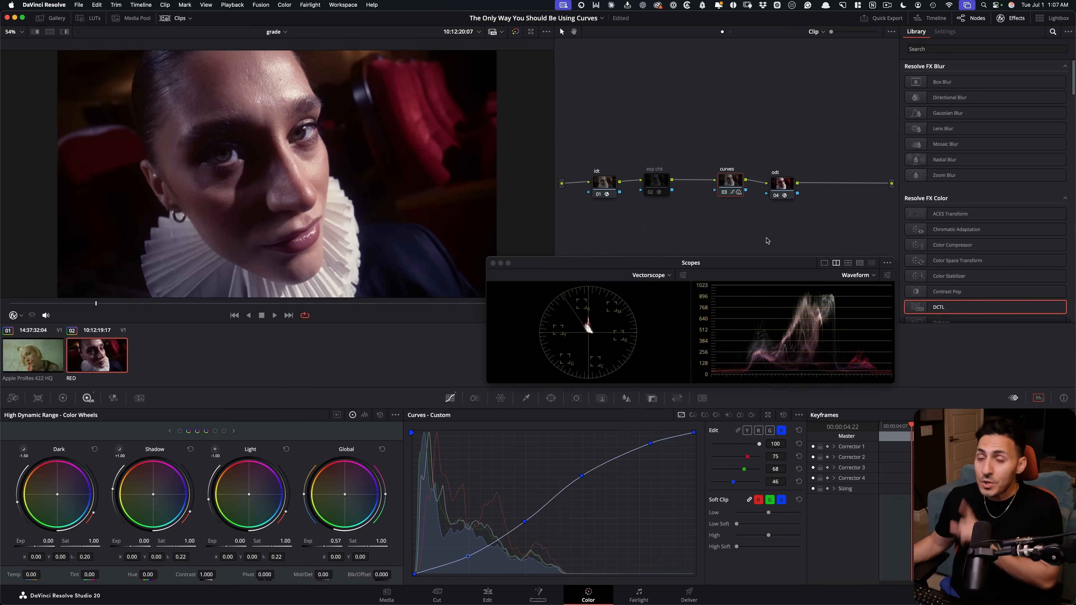
key(super+c)
key(Up)
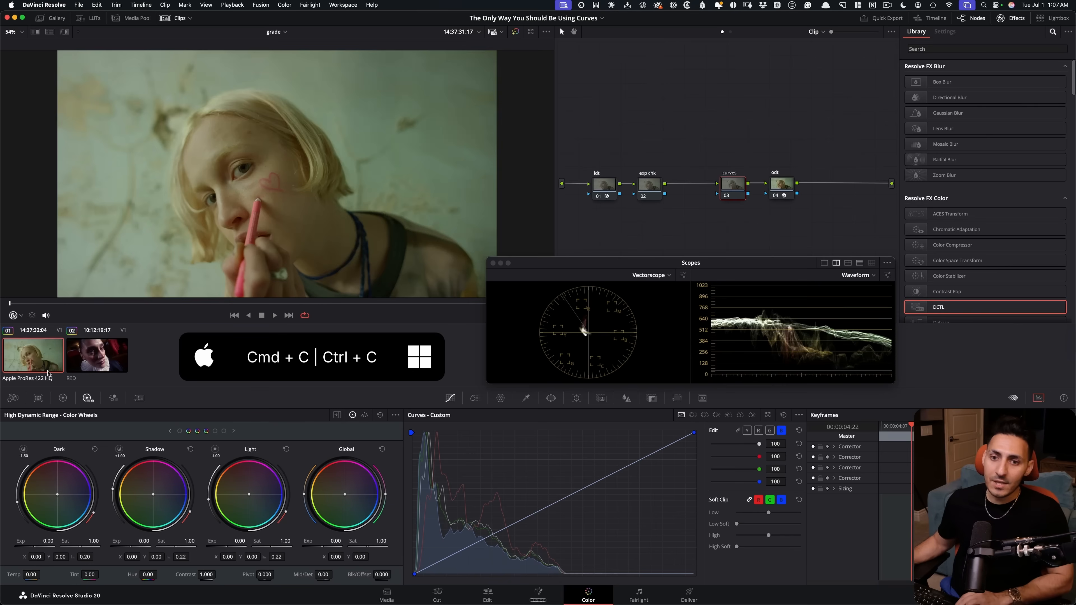
drag(173, 304, 221, 304)
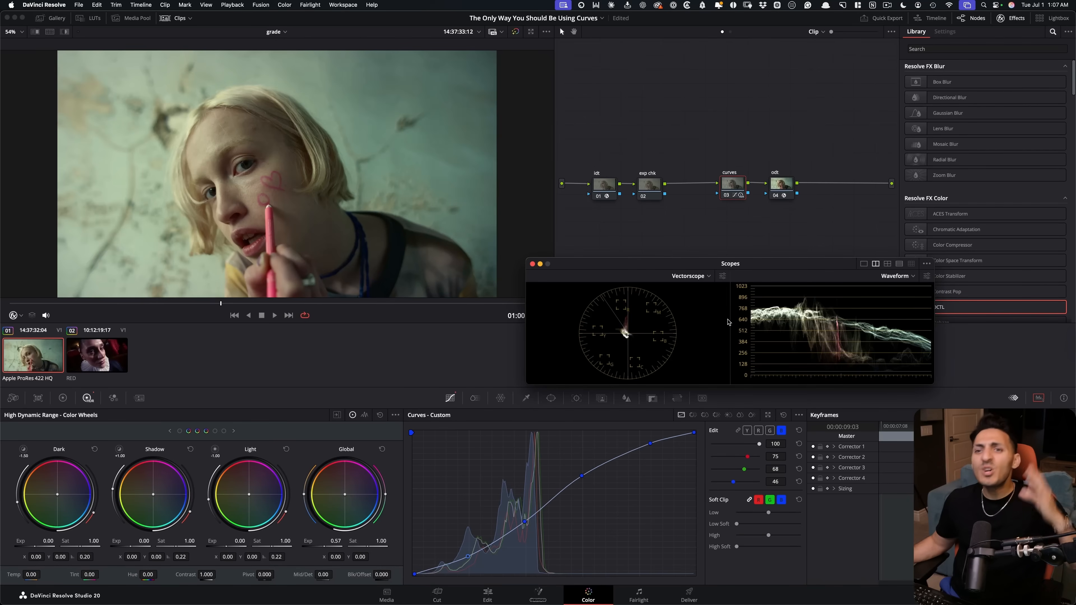
Copy the exp chk node's mid-gray chart from the RED clip onto the Apple ProRes 422 HQ clip's exp chk node
click(649, 186)
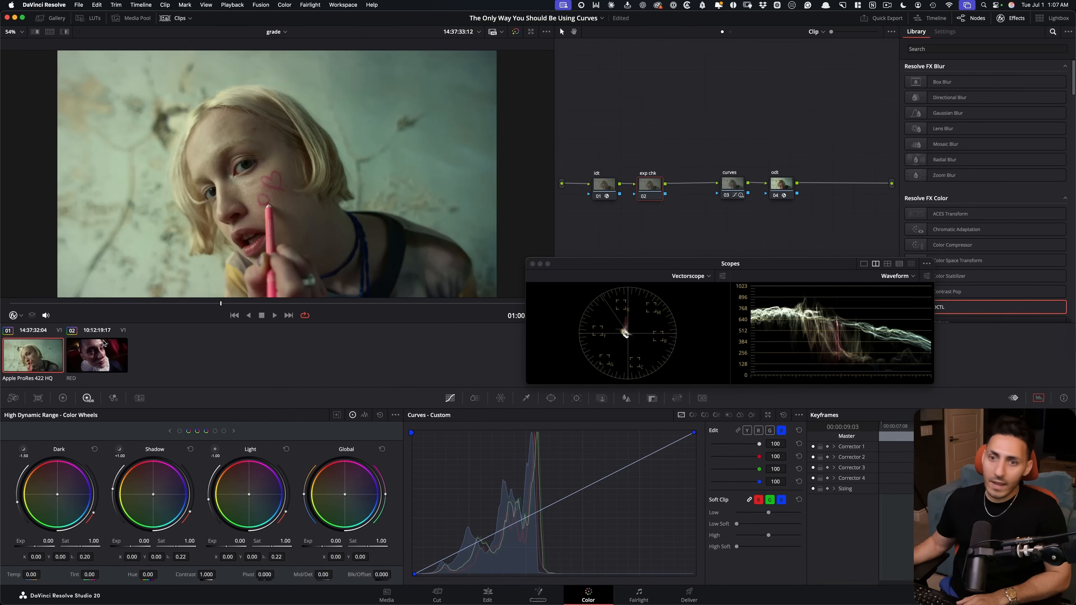
key(Down)
key(Up)
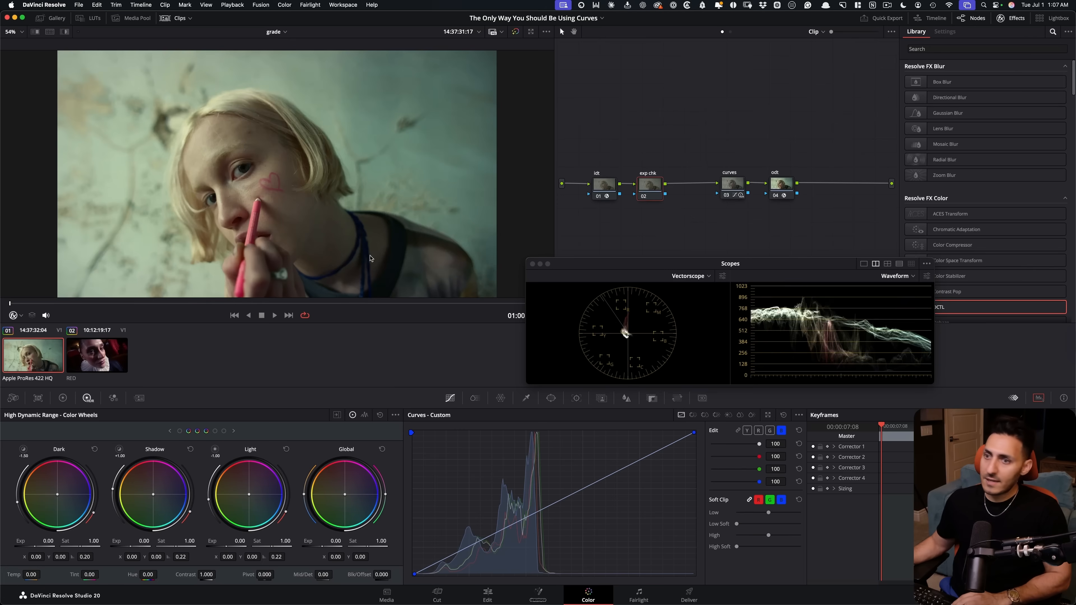
click(651, 180)
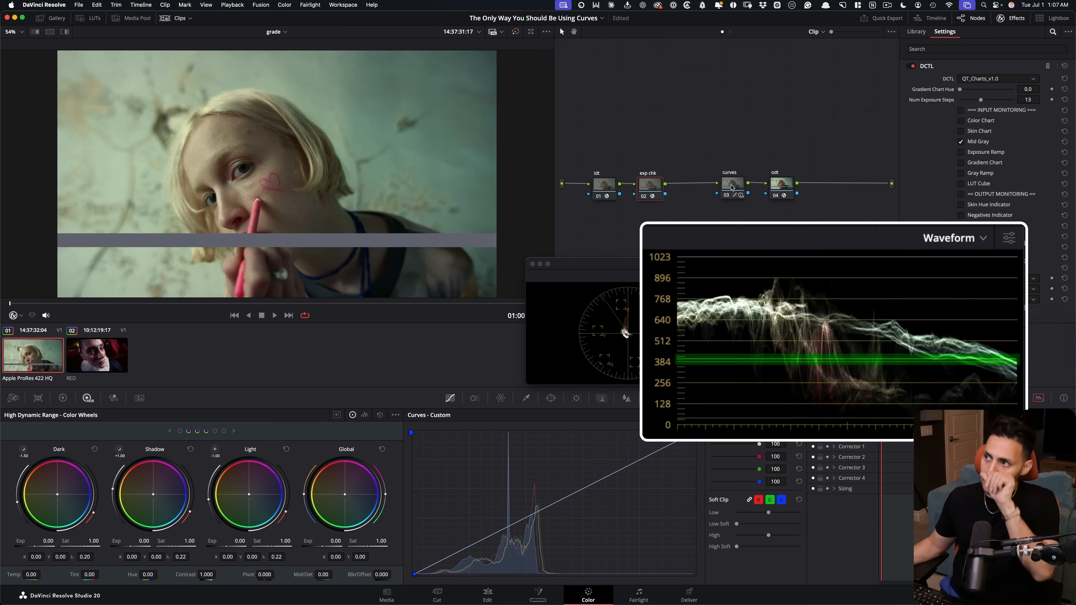
Select the curves node and turn it off and on to compare the mid-gray line on the waveform
click(722, 191)
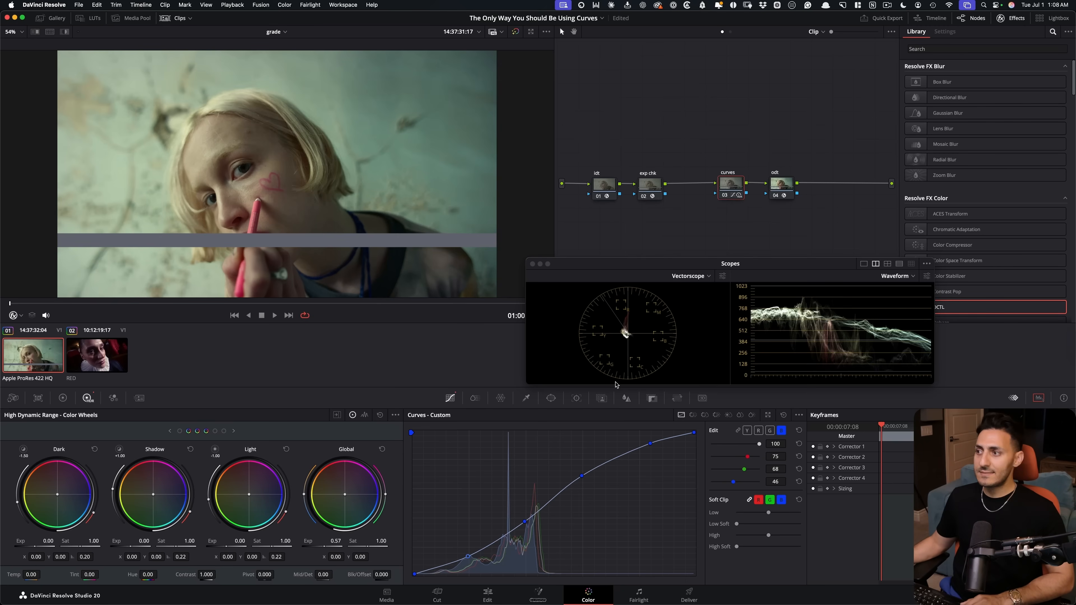
key(super+d)
key(super+d)
key(super+d)
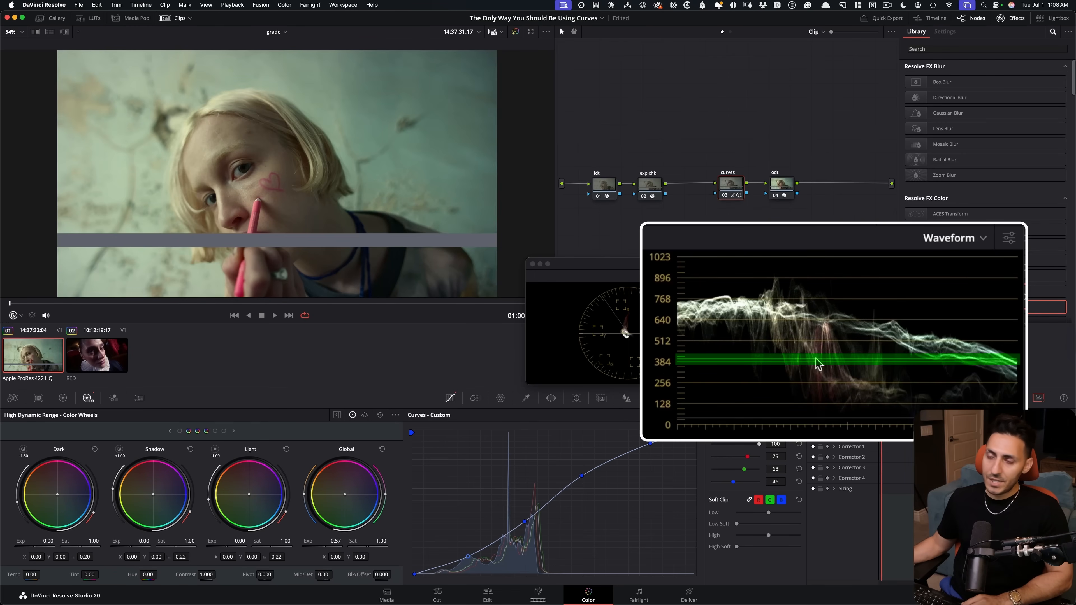
Turn off the exp chk node and move the Scopes window away from the face in the enlarged viewer
click(645, 174)
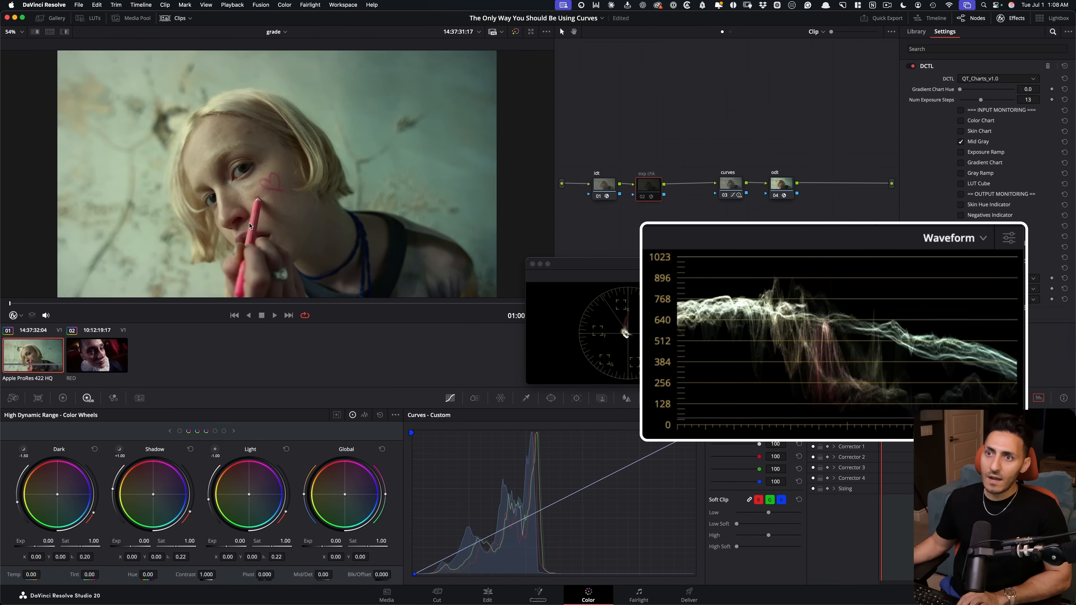
key(alt+f)
drag(591, 270, 740, 416)
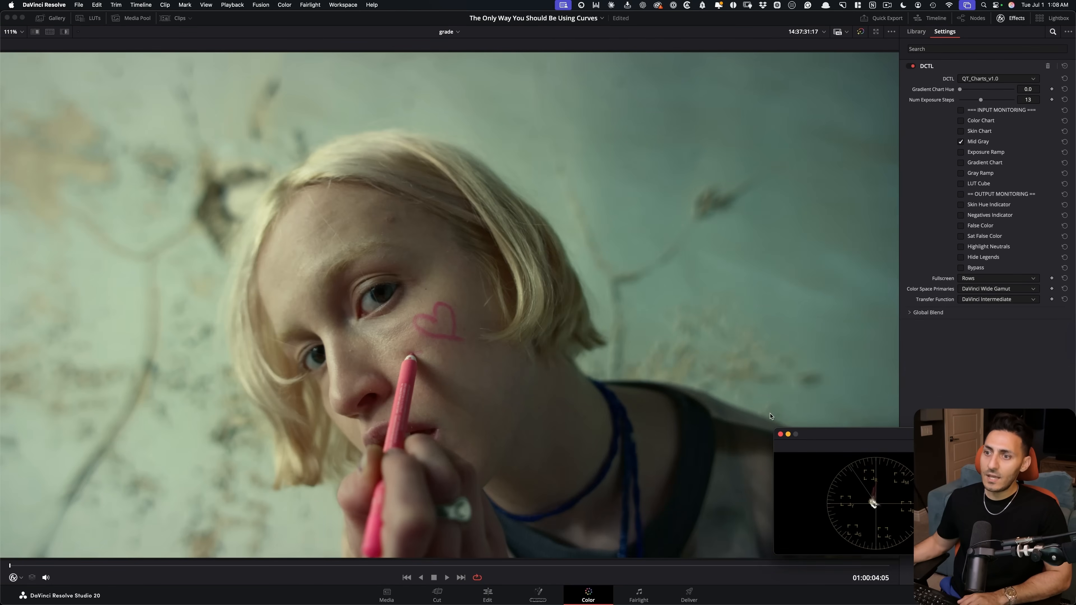
drag(840, 437, 716, 336)
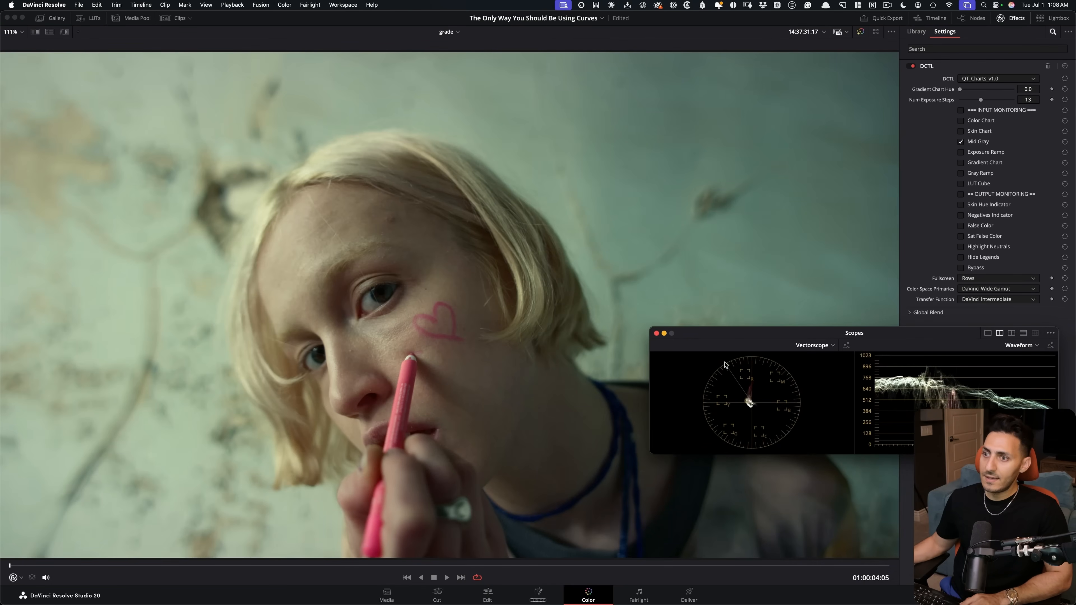
key(alt+f)
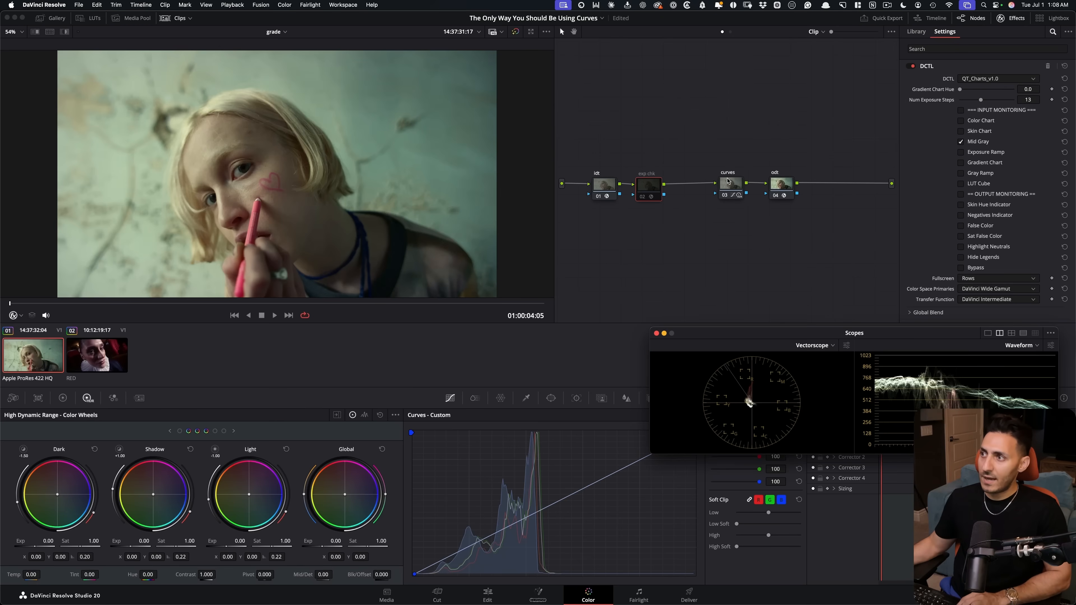
Turn the curves node off and on repeatedly to compare the portrait in the enlarged and the normal viewer
key(alt+f)
key(super+d)
key(super+d)
key(super+d)
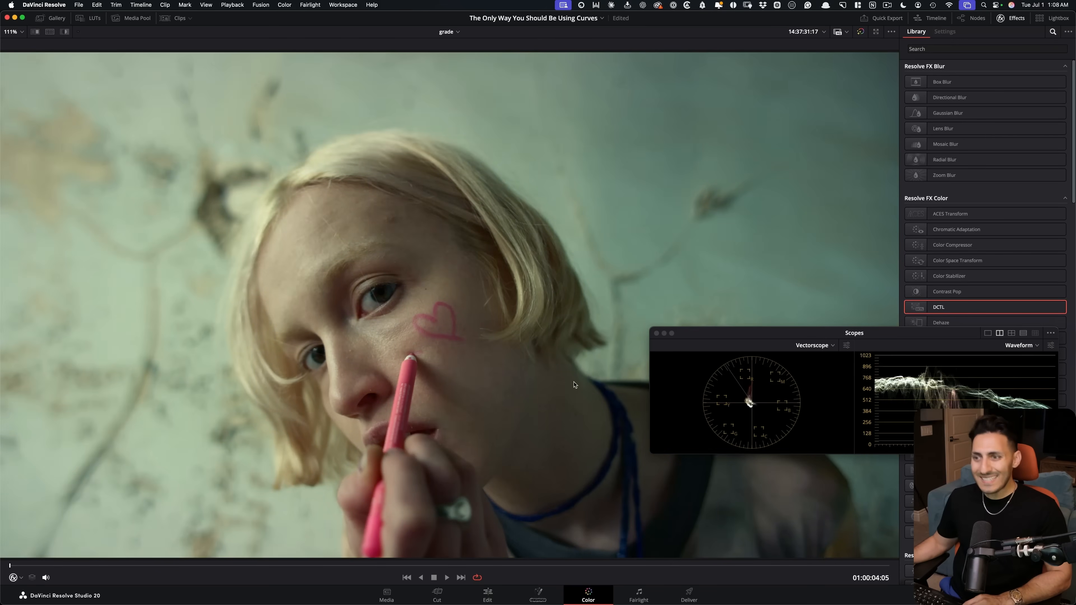
key(super+d)
key(super+d)
key(alt+f)
key(super+d)
key(super+d)
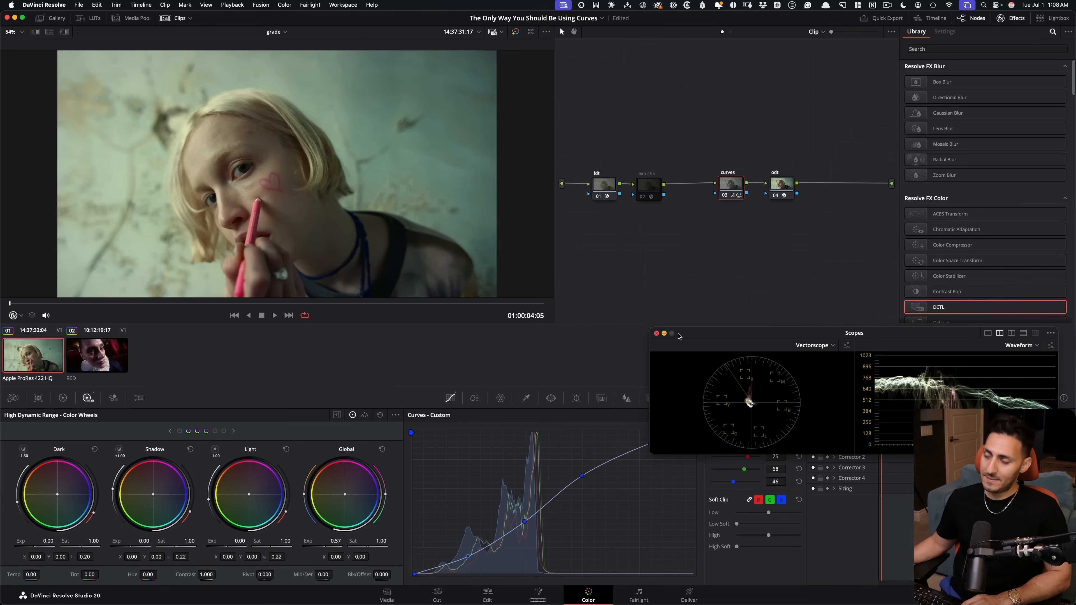